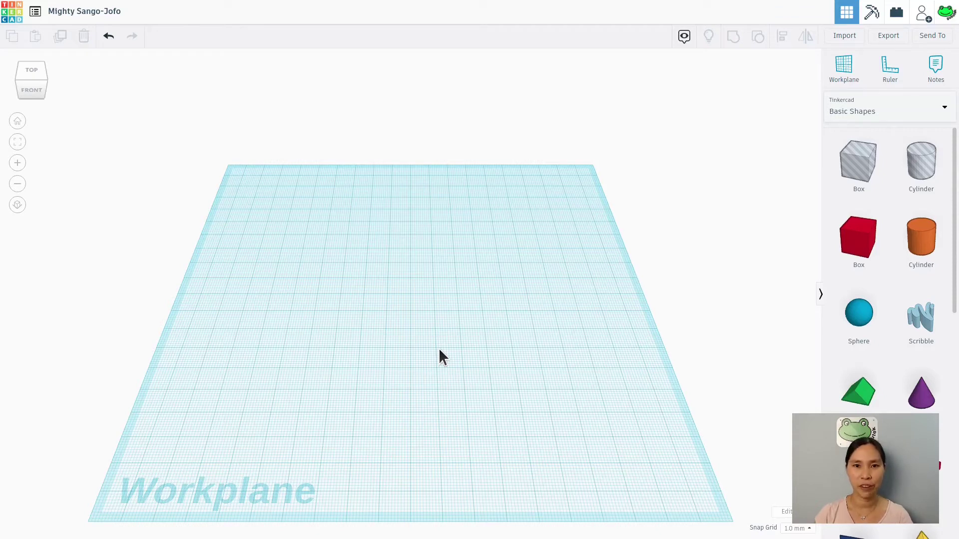
- Import rhinohanger.stl in millimetres and orbit around the rhino head to inspect it
left_click(835, 38)
left_click(496, 273)
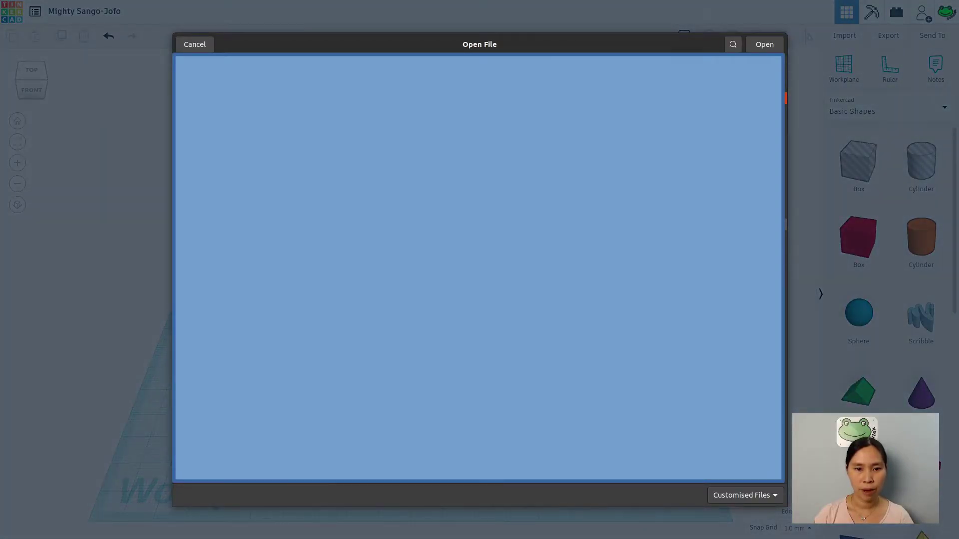
left_click(764, 45)
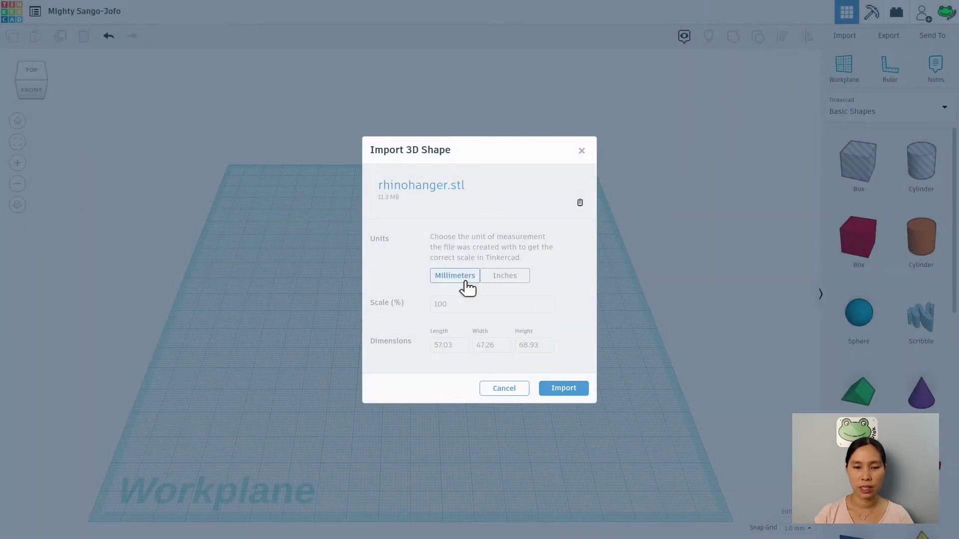
left_click(564, 393)
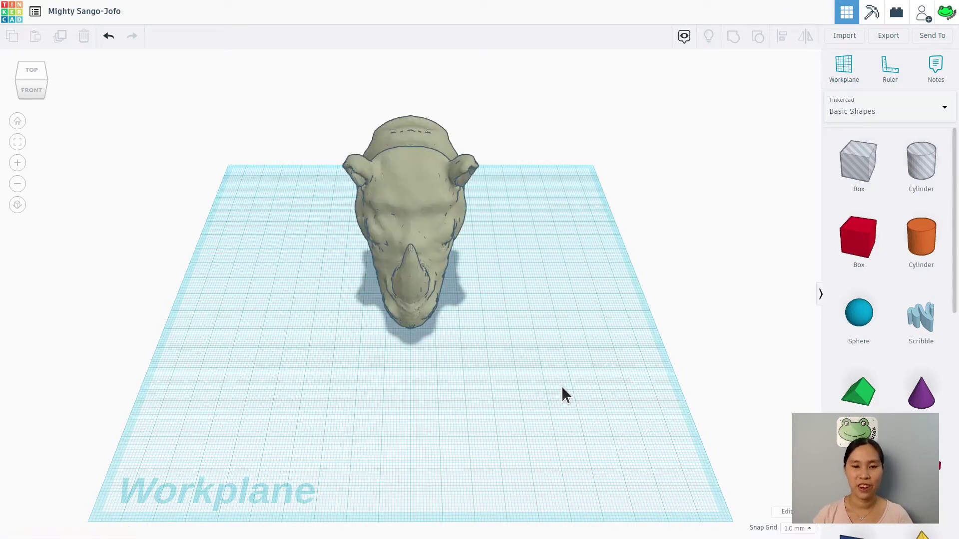
right_click_drag(541, 350, 491, 234)
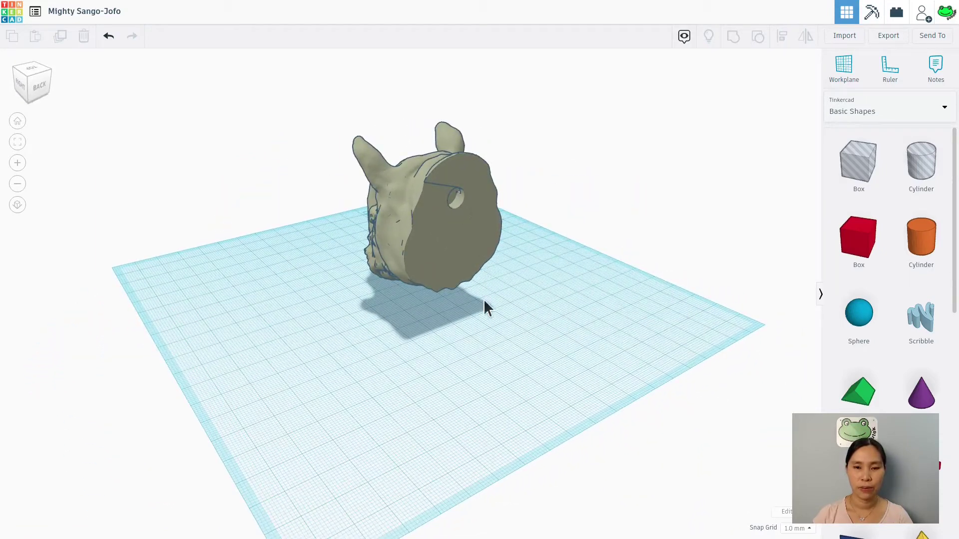
right_click_drag(483, 306, 626, 312)
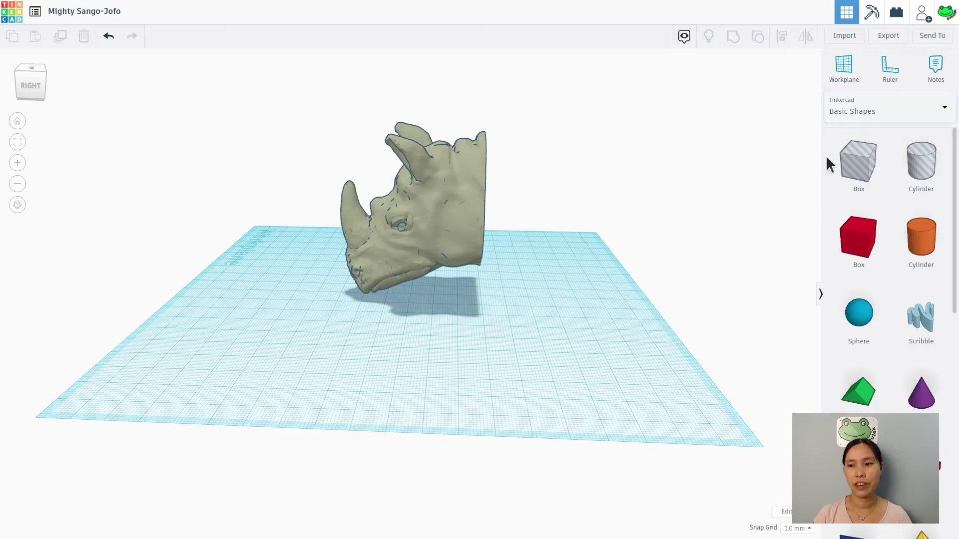
left_click(845, 36)
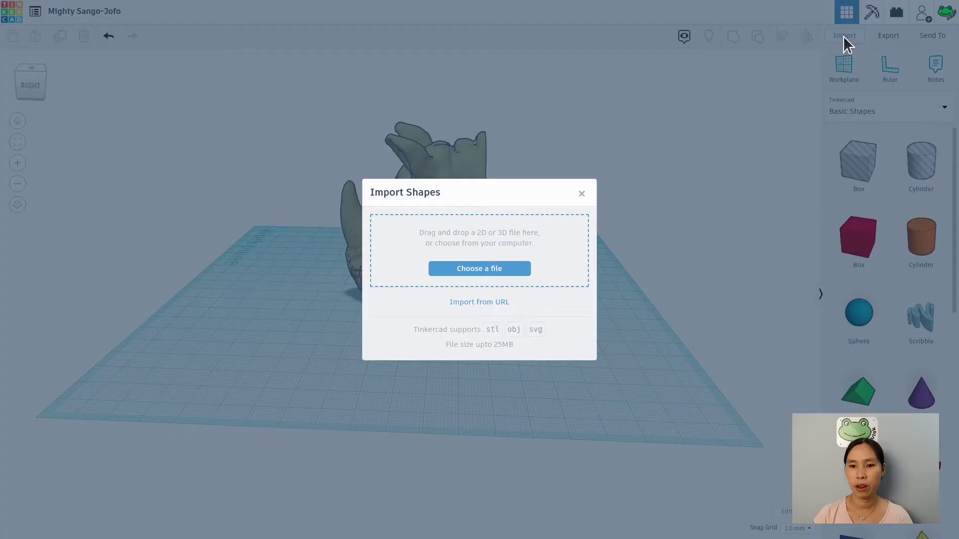
- Import screwhead.STL as a pink block below the rhino head, then orbit to its back
left_click(498, 268)
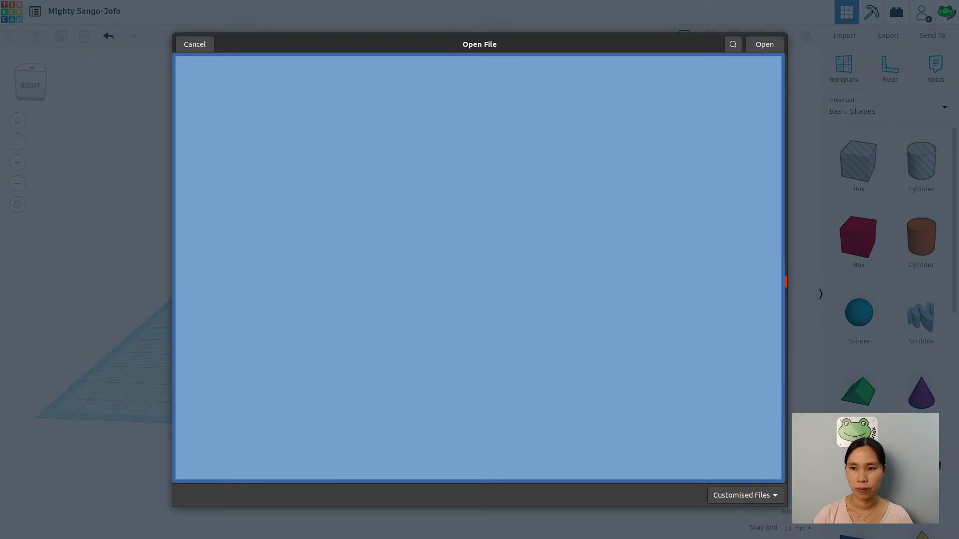
left_click(754, 46)
left_click(552, 386)
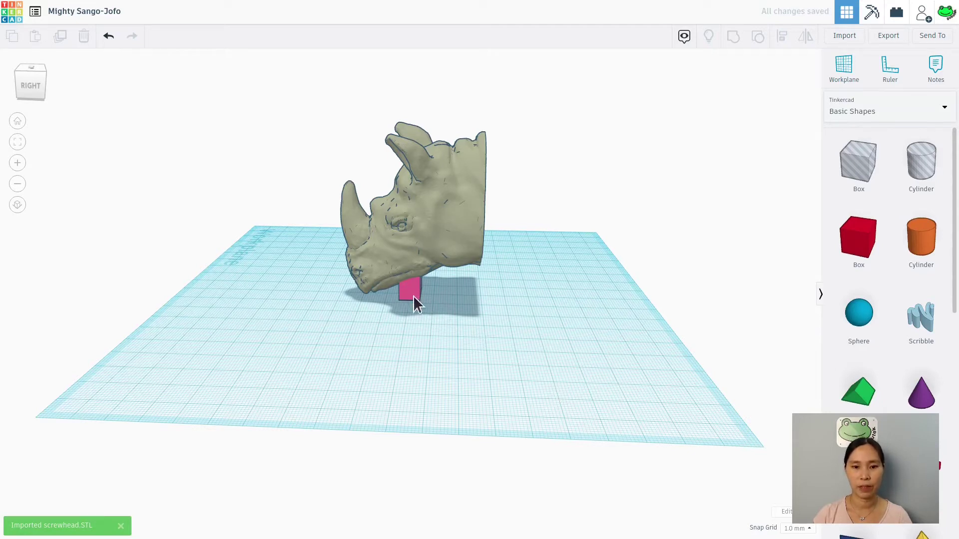
right_click_drag(488, 332, 475, 239)
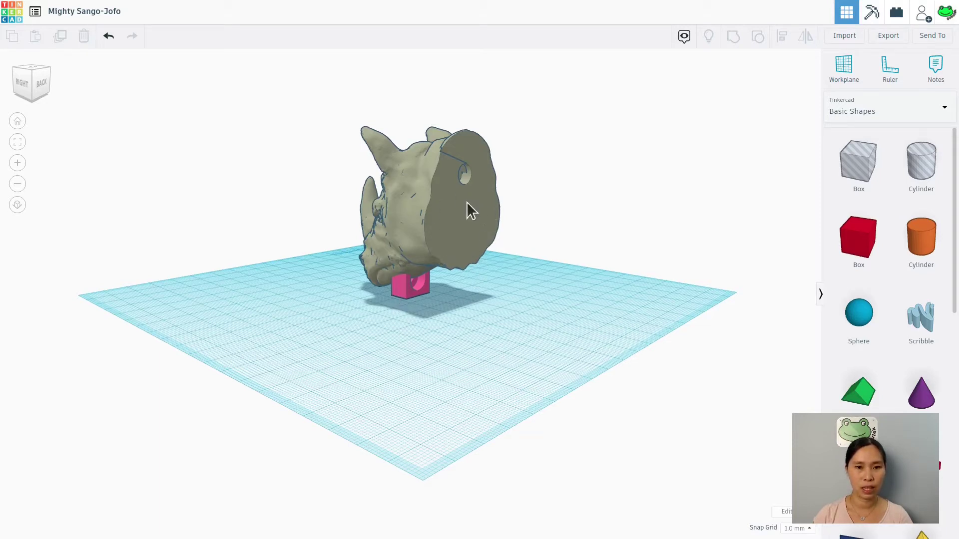
- Place the workplane on the rhino head's flat back face from a straight-on back view
left_click(844, 68)
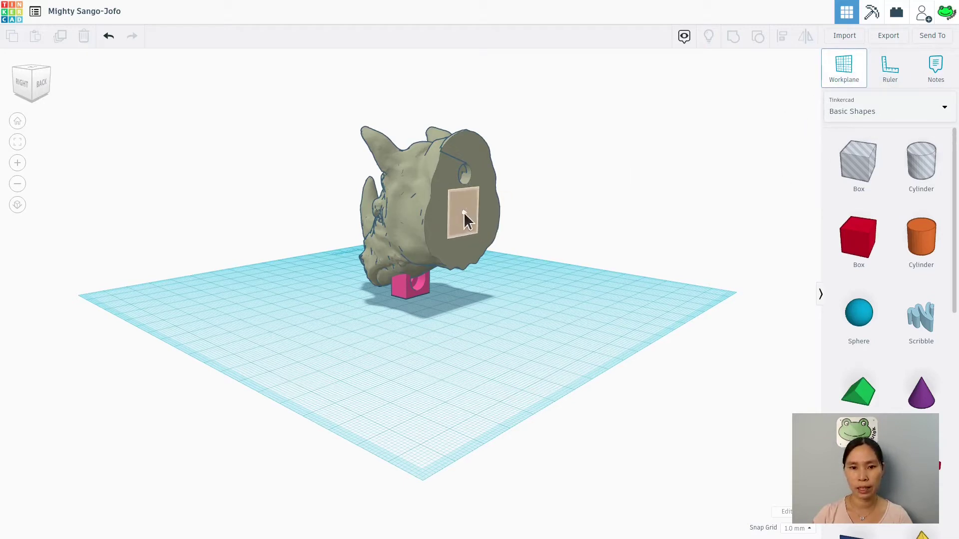
right_click_drag(545, 252, 127, 104)
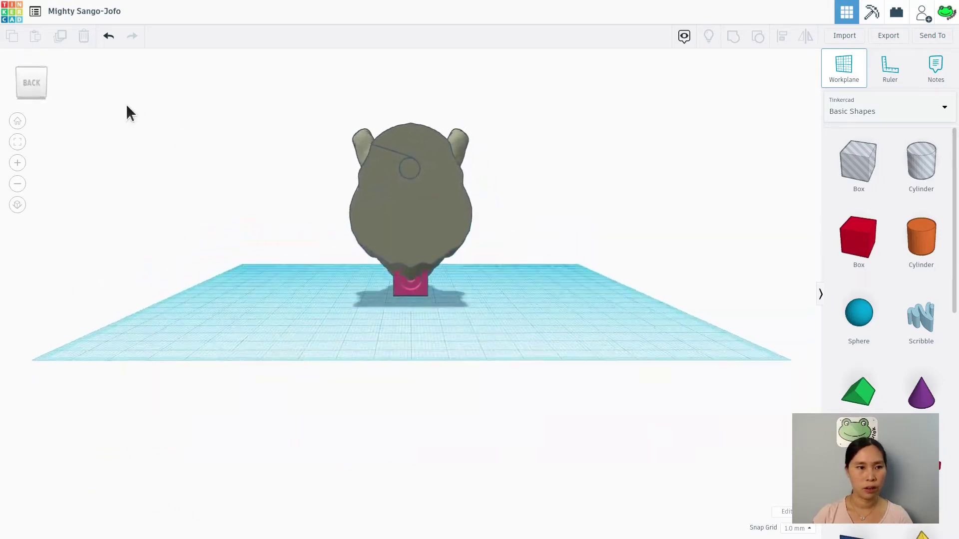
left_click(24, 84)
left_click(845, 69)
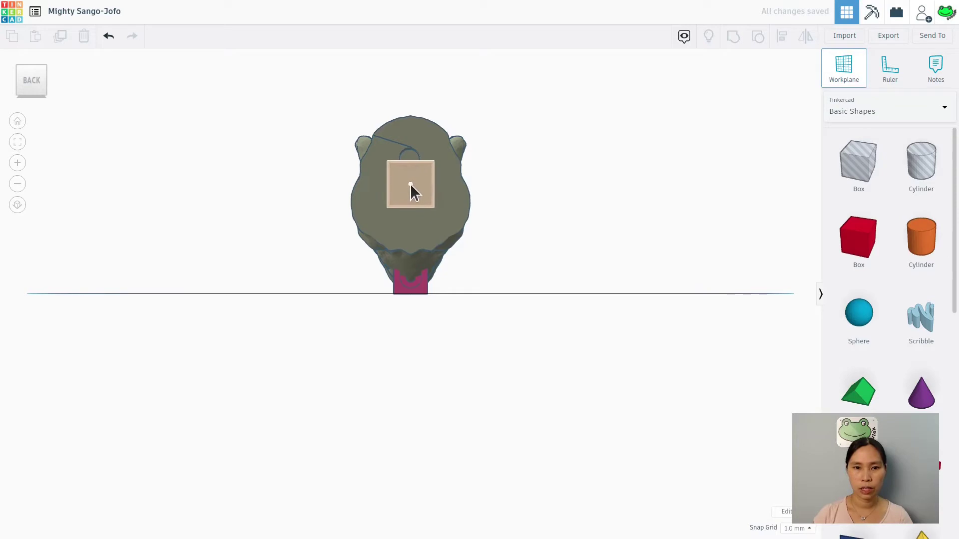
left_click(410, 183)
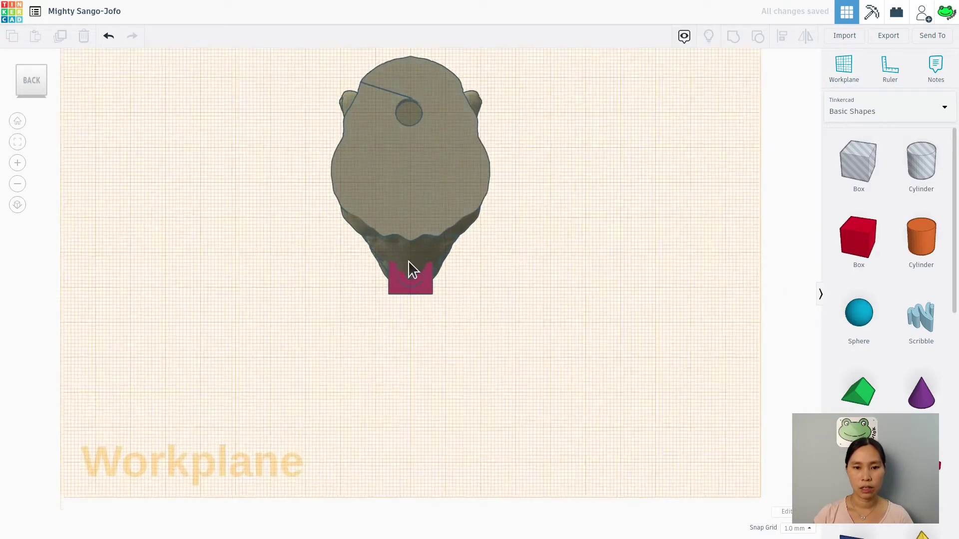
- Check the new vertical workplane in perspective alongside the pink screw-head block
scroll(408, 265, "down", 5)
right_click_drag(392, 293, 545, 319)
scroll(450, 310, "up", 5)
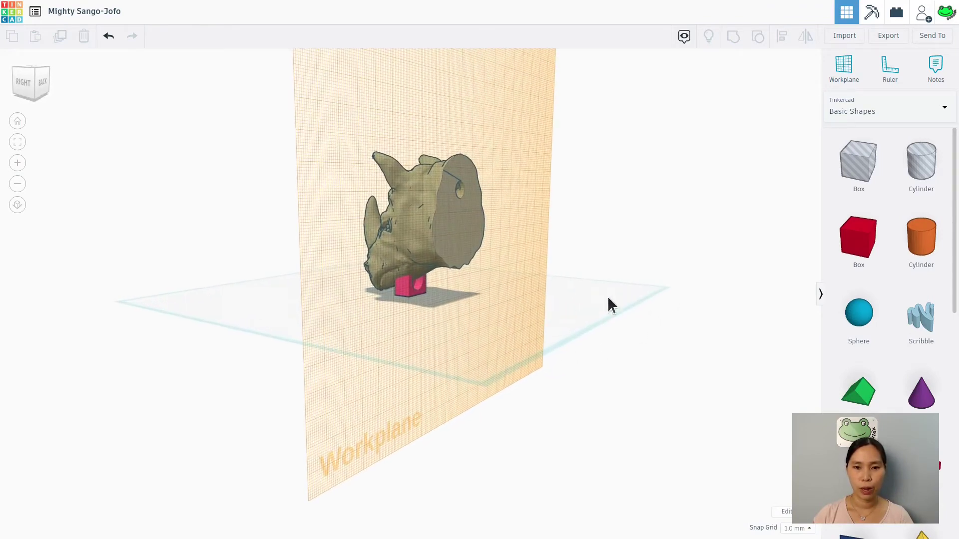
left_click(405, 285)
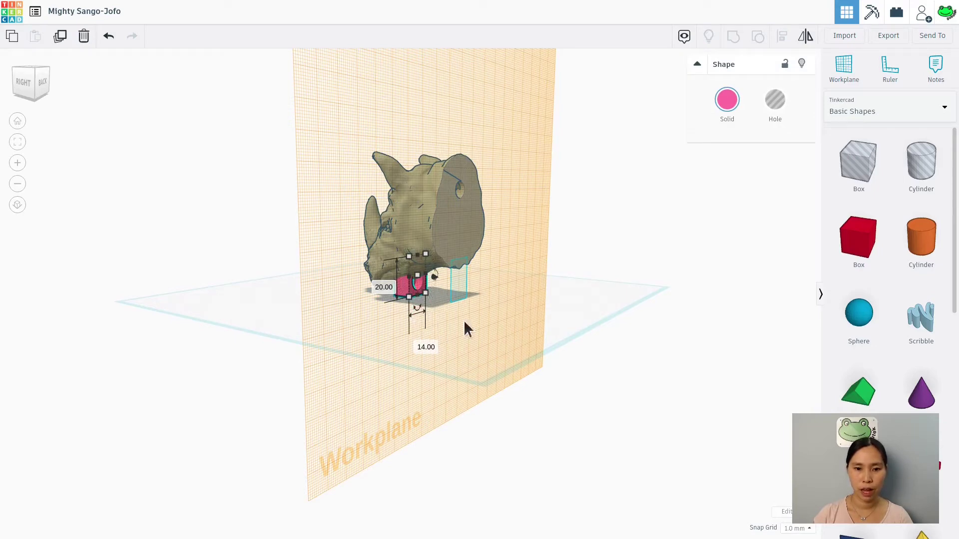
left_click(662, 238)
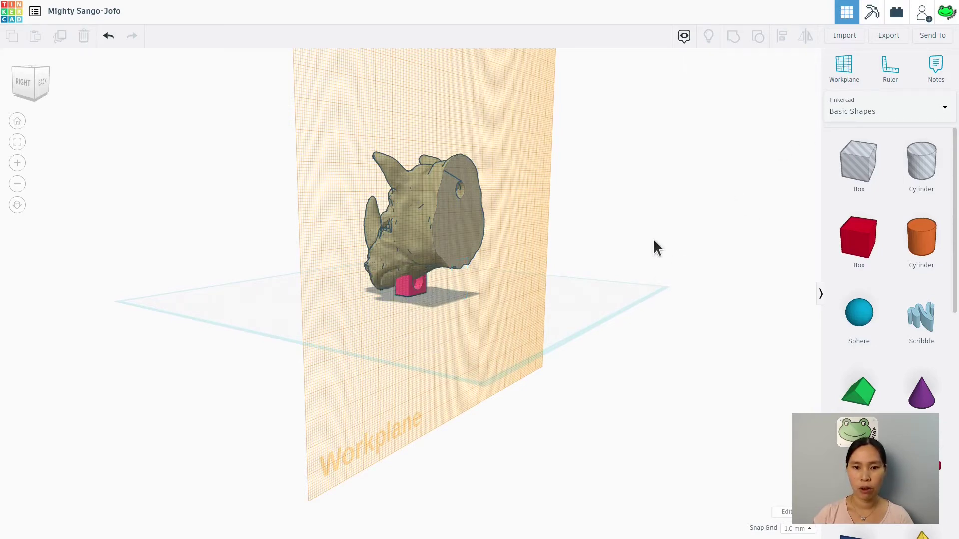
right_click_drag(652, 239, 489, 230)
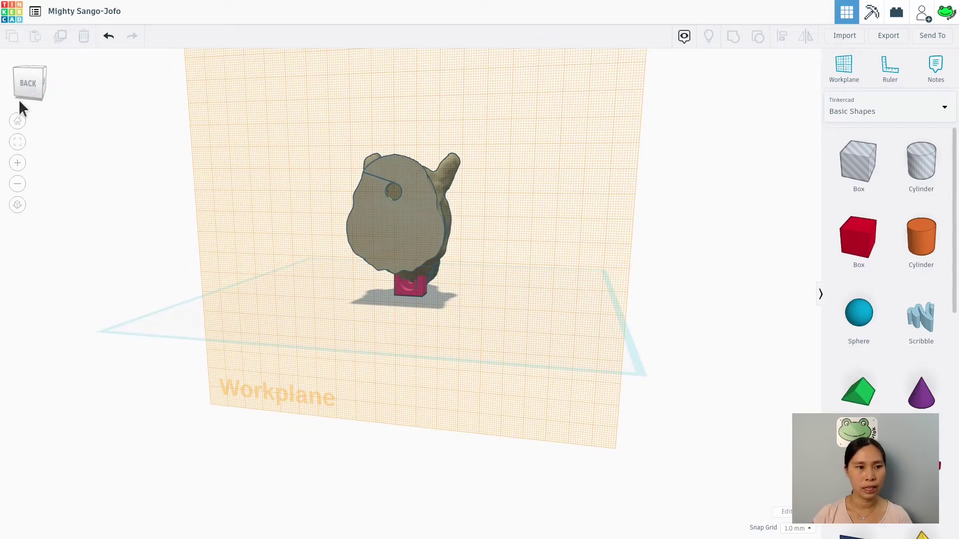
- Anchor a ruler on the head's back and read its 47.26 mm width and 68.90 mm height
left_click(22, 83)
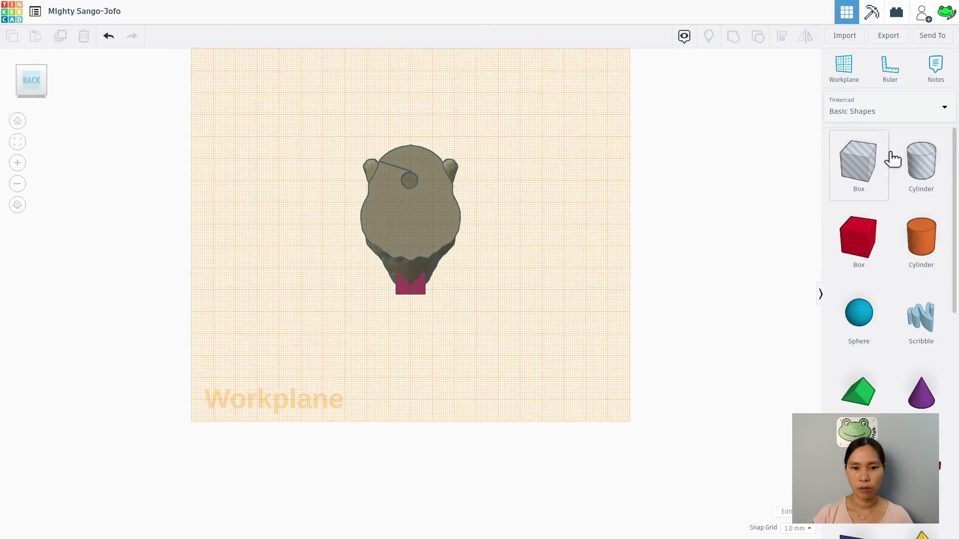
left_click(884, 75)
scroll(407, 191, "up", 3)
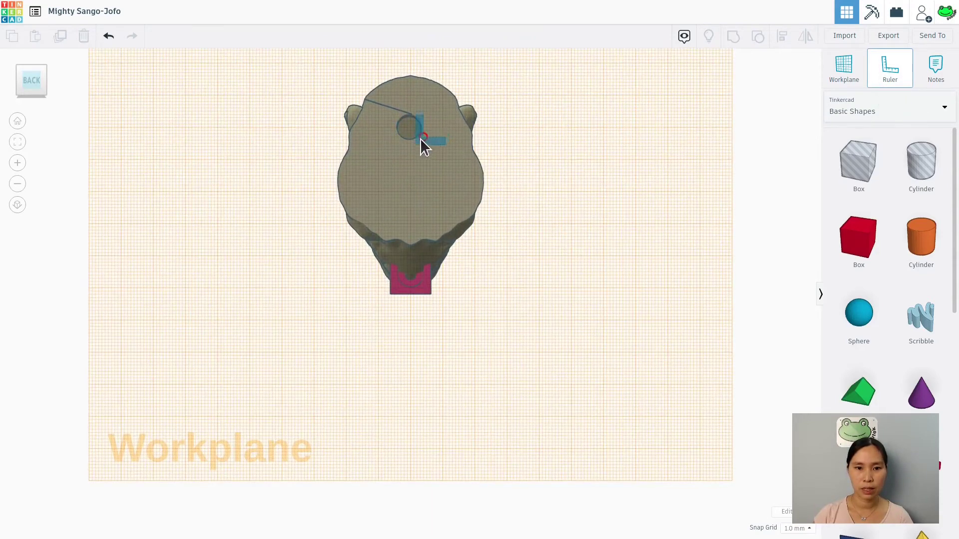
scroll(407, 187, "up", 2)
scroll(406, 187, "down", 2)
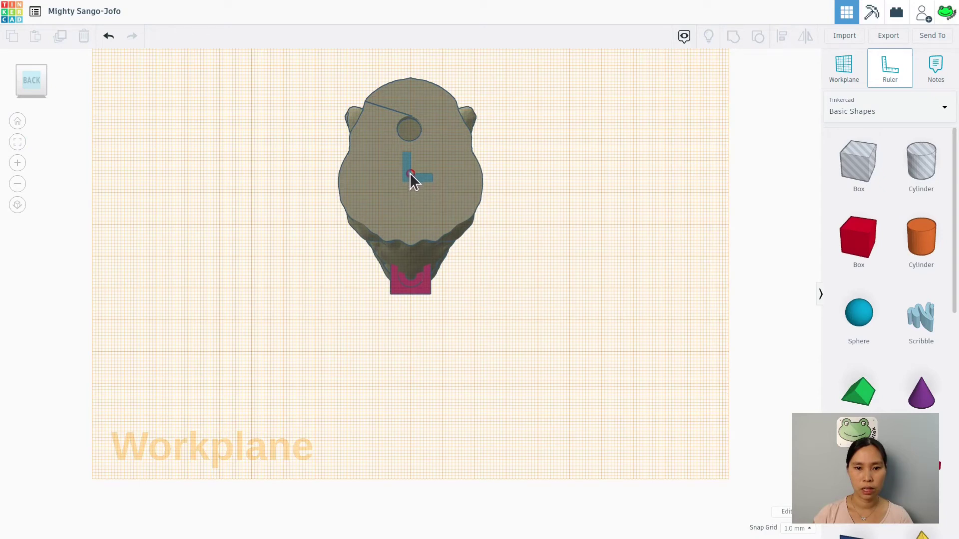
left_click(409, 172)
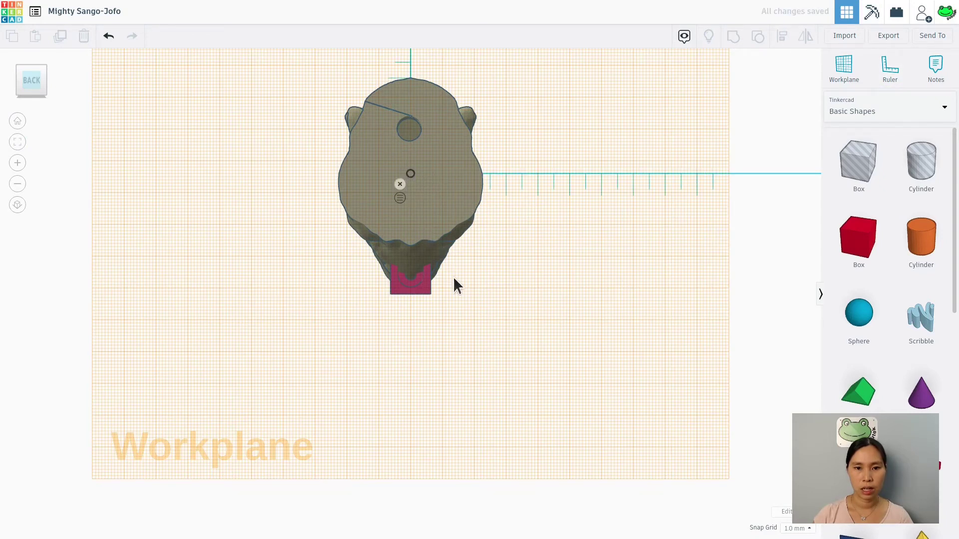
scroll(454, 285, "up", 2)
scroll(454, 277, "down", 4)
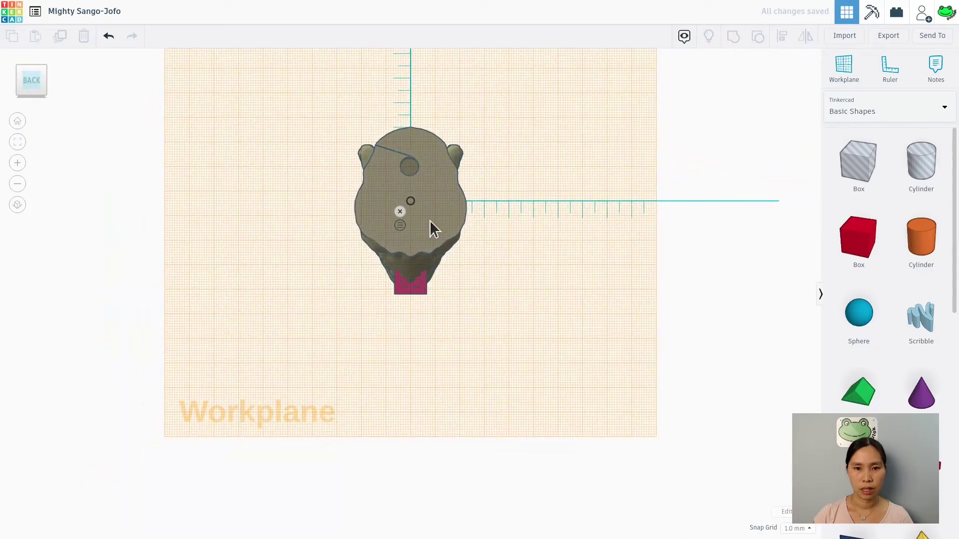
left_click(429, 220)
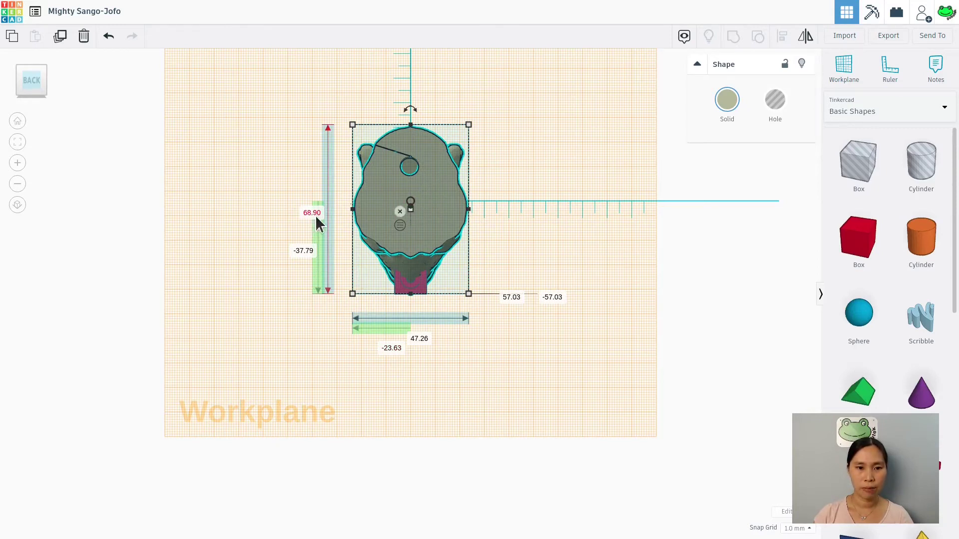
- Change the rhino head's -37.79 offset to -34.45 so it stands over the pink block
left_click(308, 252)
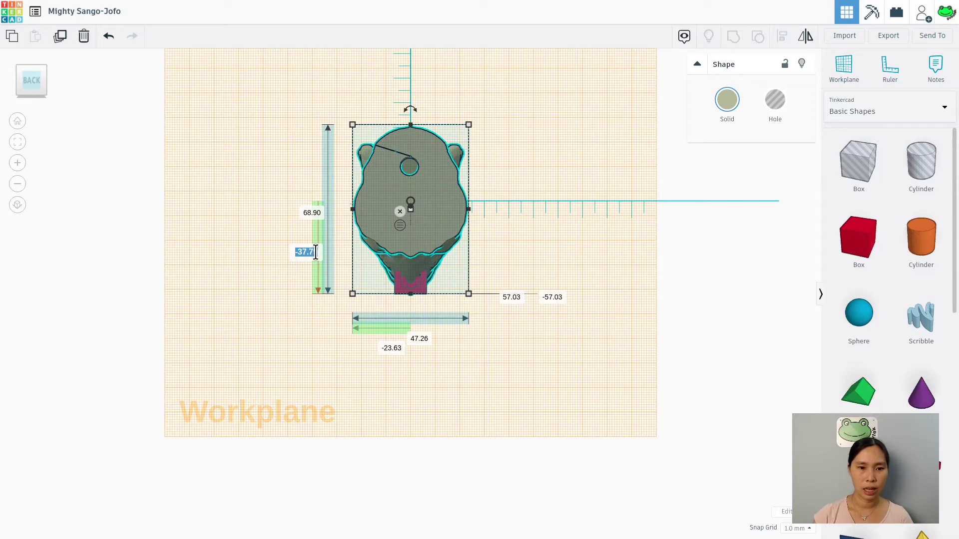
type("-")
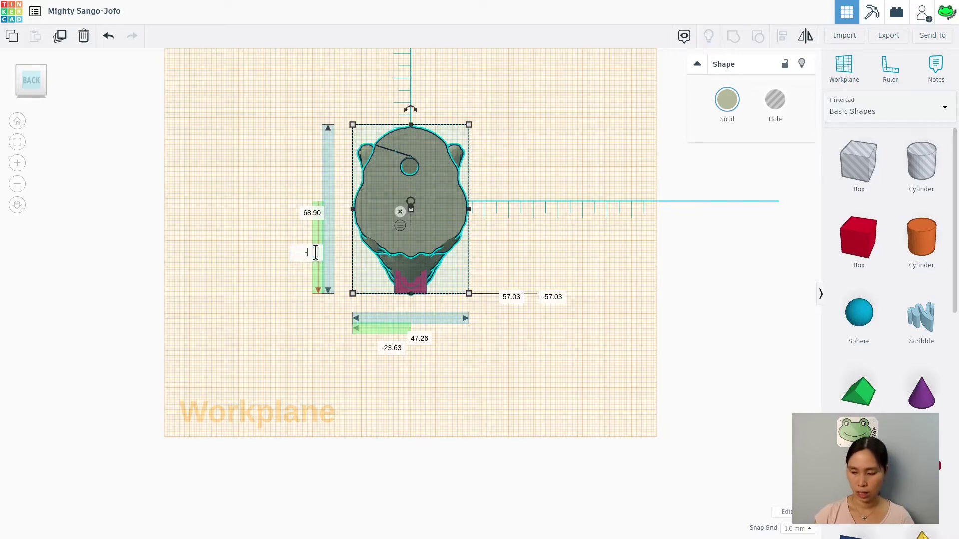
type("3")
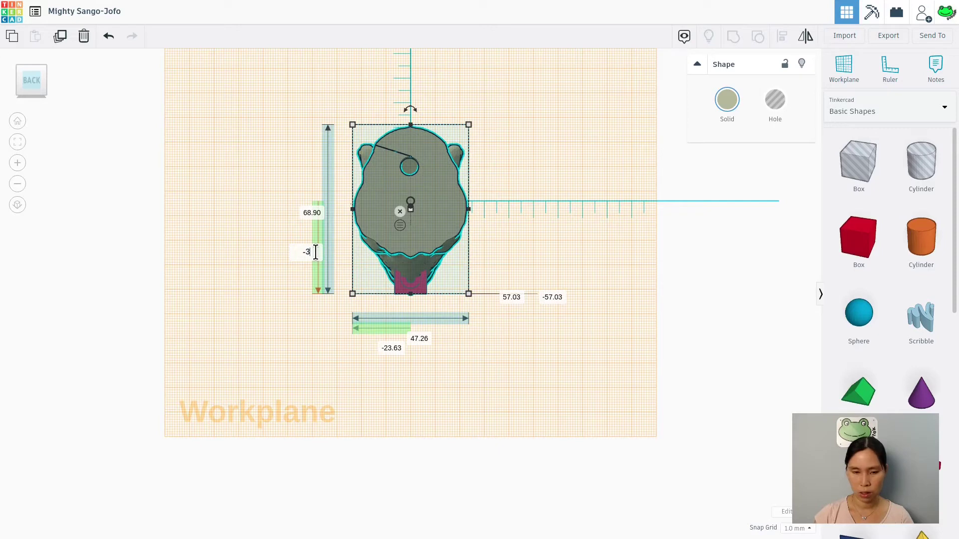
type("4.4")
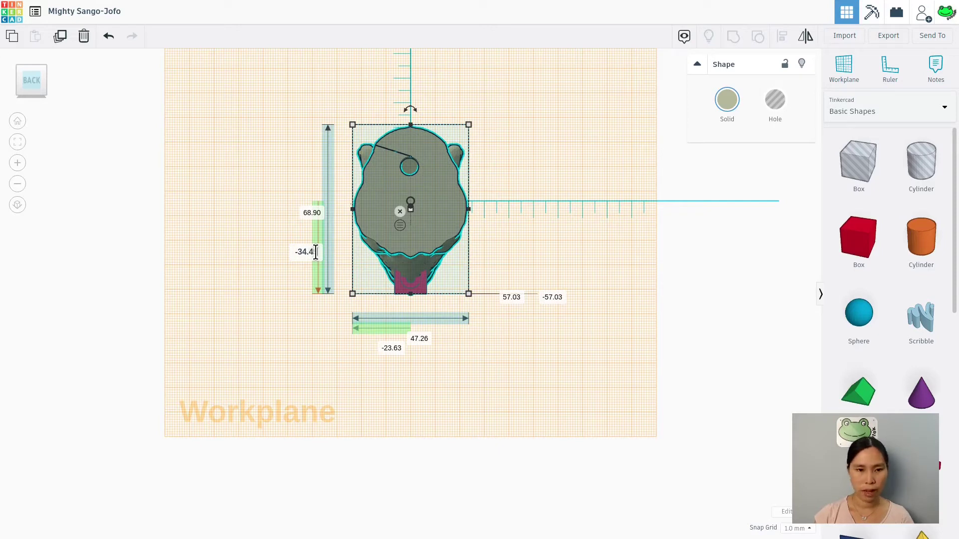
type("5")
key("Return")
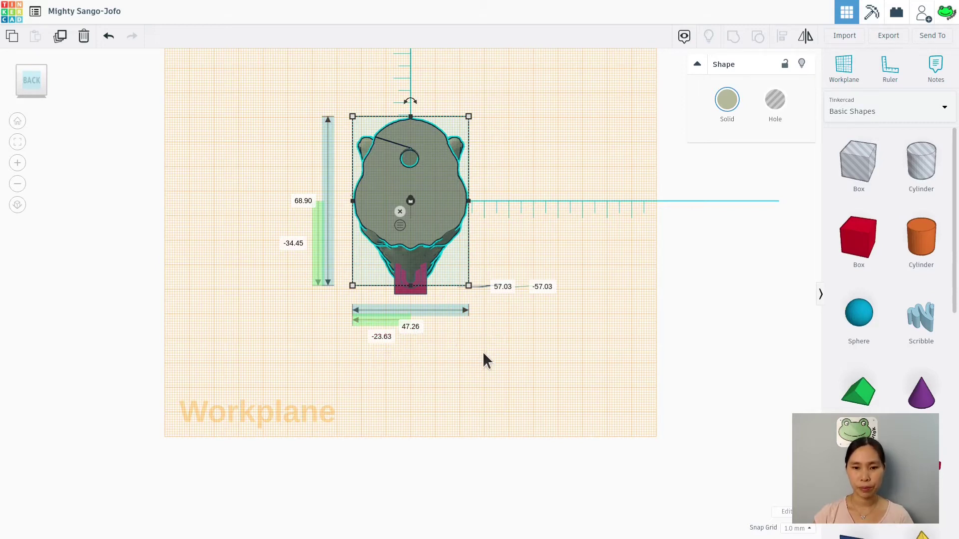
right_click_drag(483, 356, 462, 368)
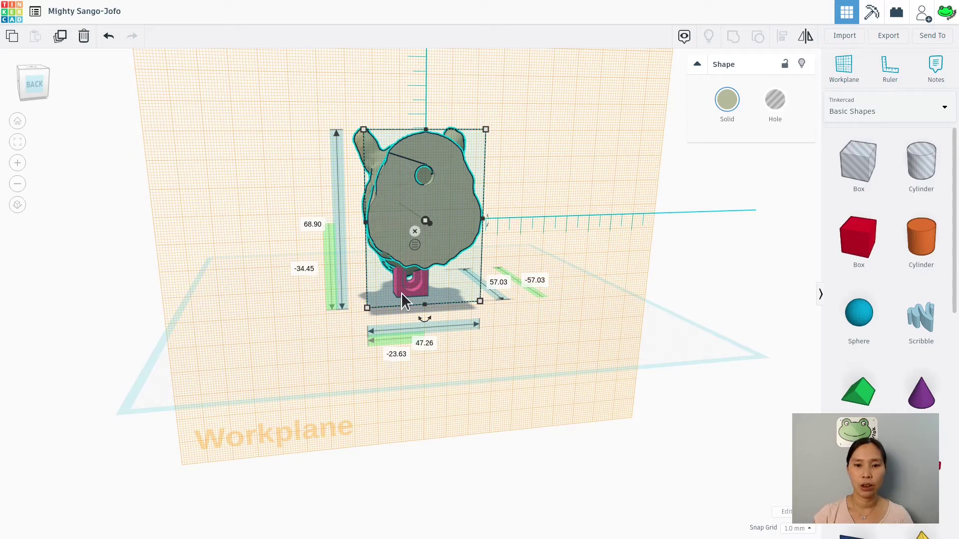
left_click(38, 84)
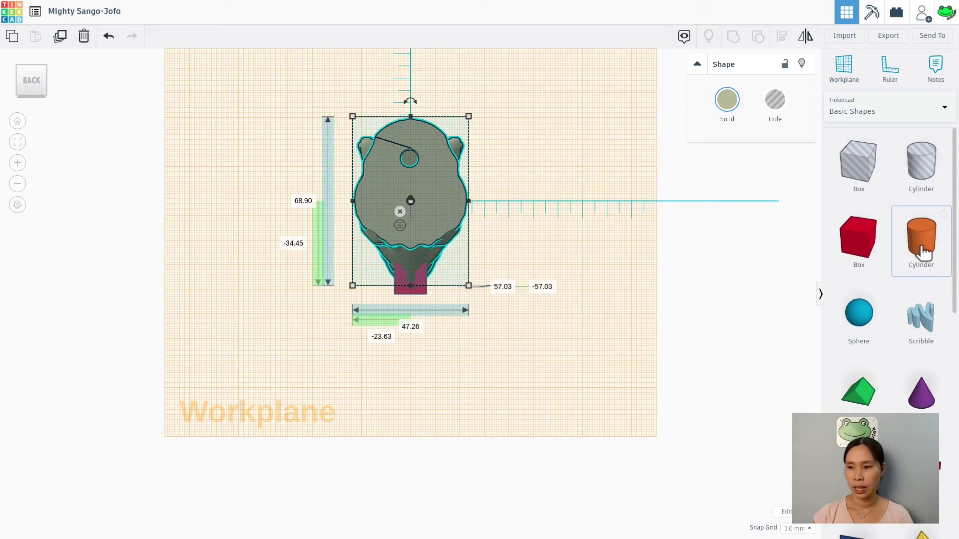
- Drop a Box Hole onto the back of the rhino head at a -5 offset
key("Escape")
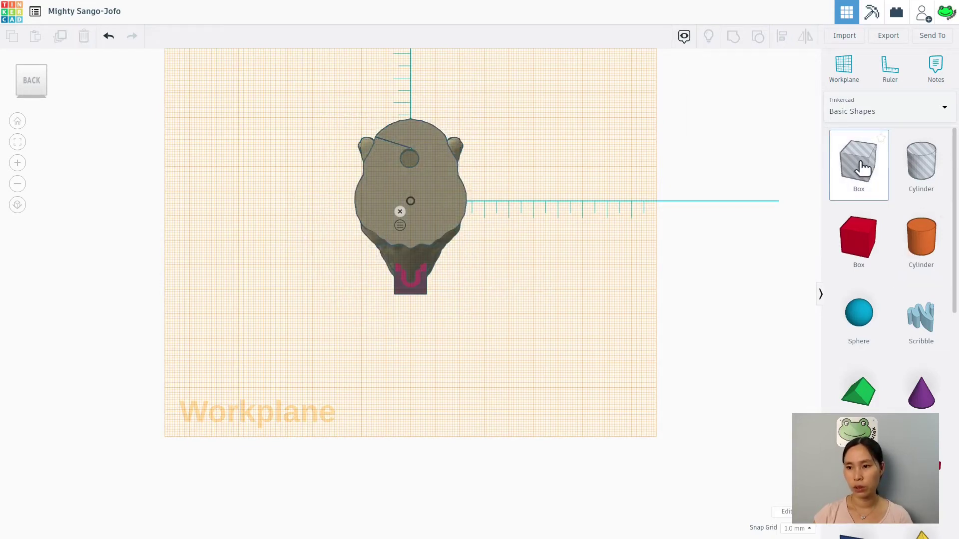
left_click_drag(863, 167, 17, 207)
left_click(17, 204)
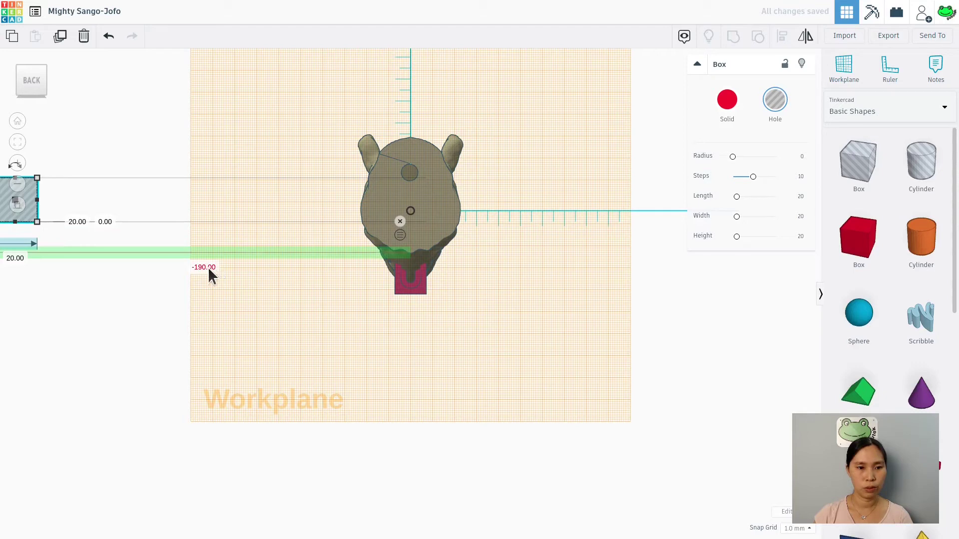
type("-5")
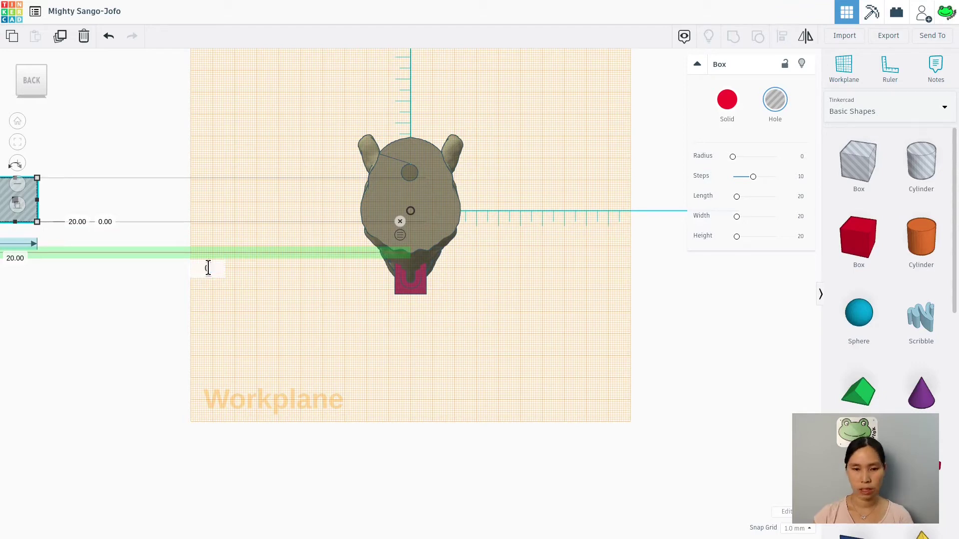
key("Return")
scroll(434, 77, "up", 3)
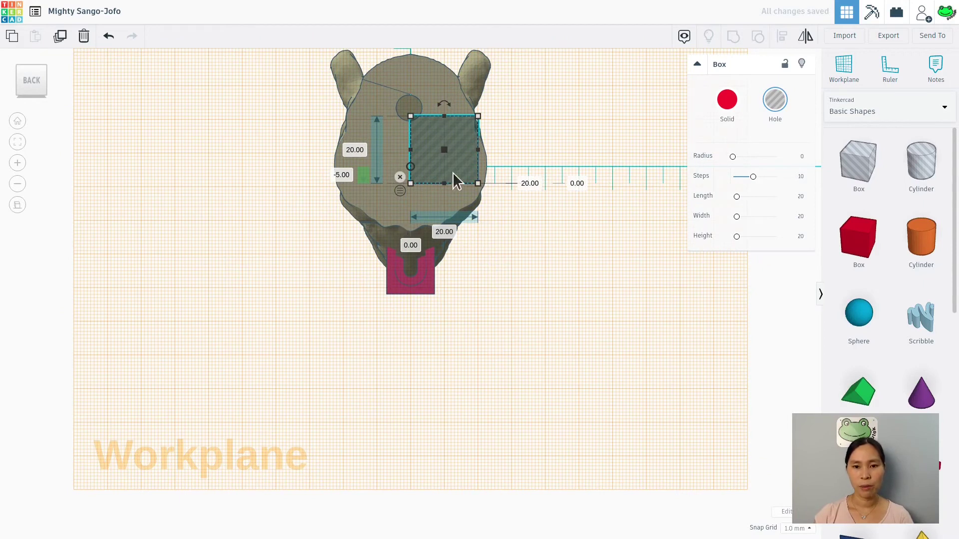
- Give the hole box a 14 mm width and an 8.50 distance
left_click(419, 290)
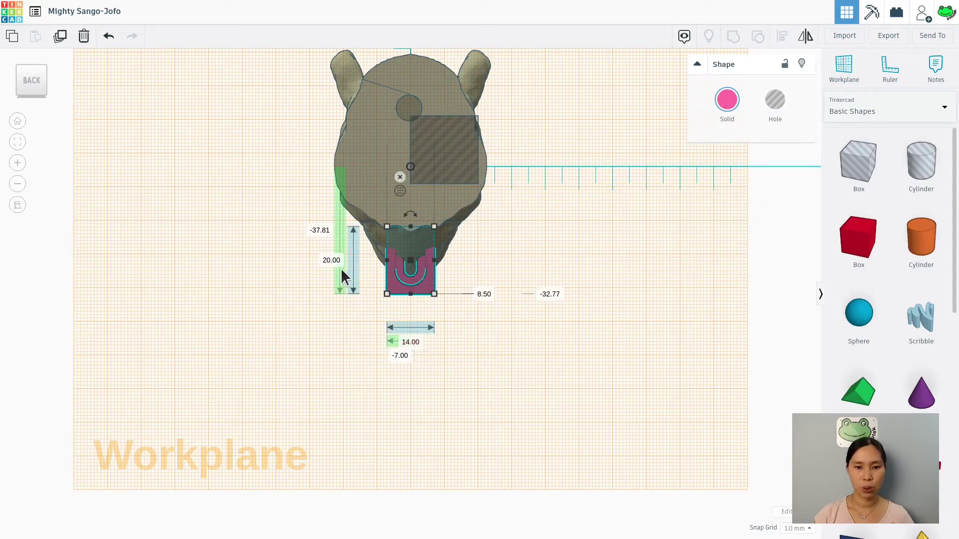
left_click(464, 159)
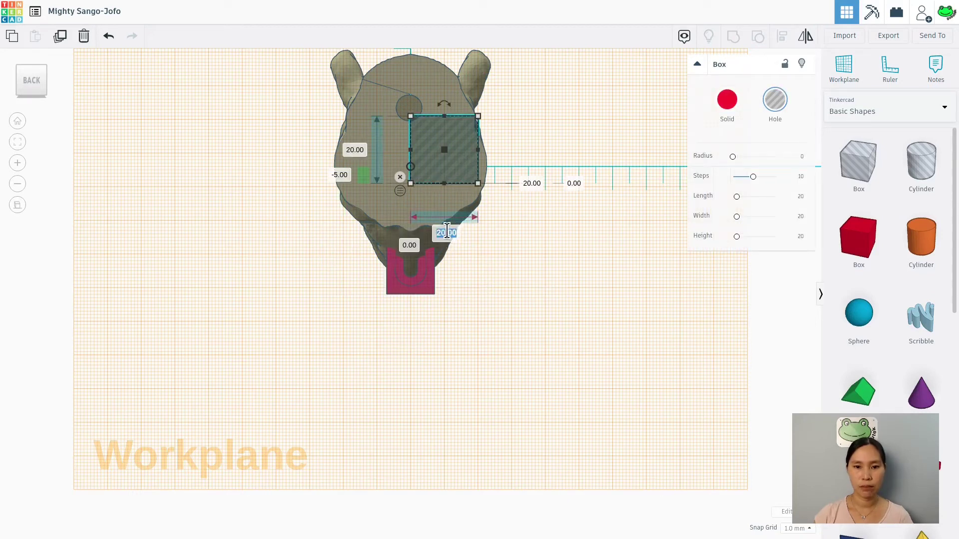
type("1")
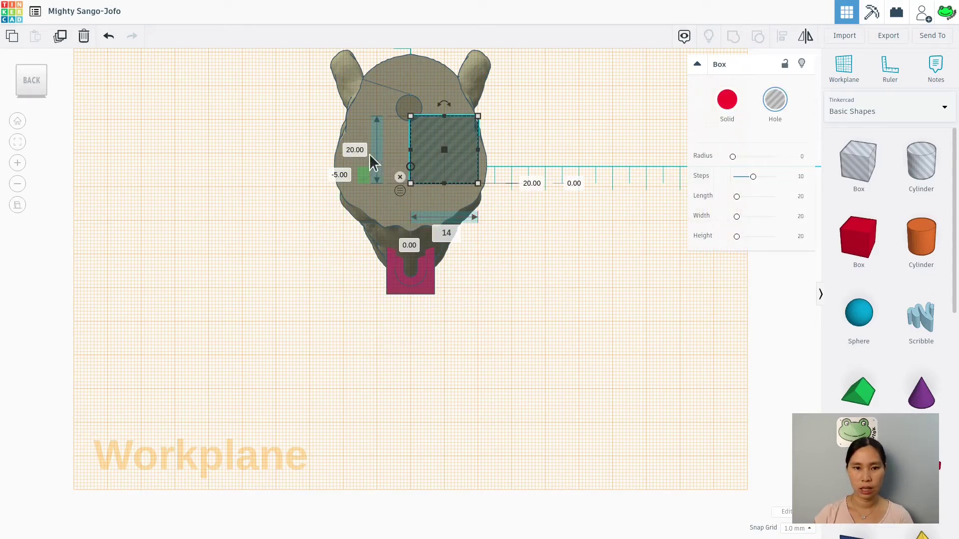
type("4")
key("Return")
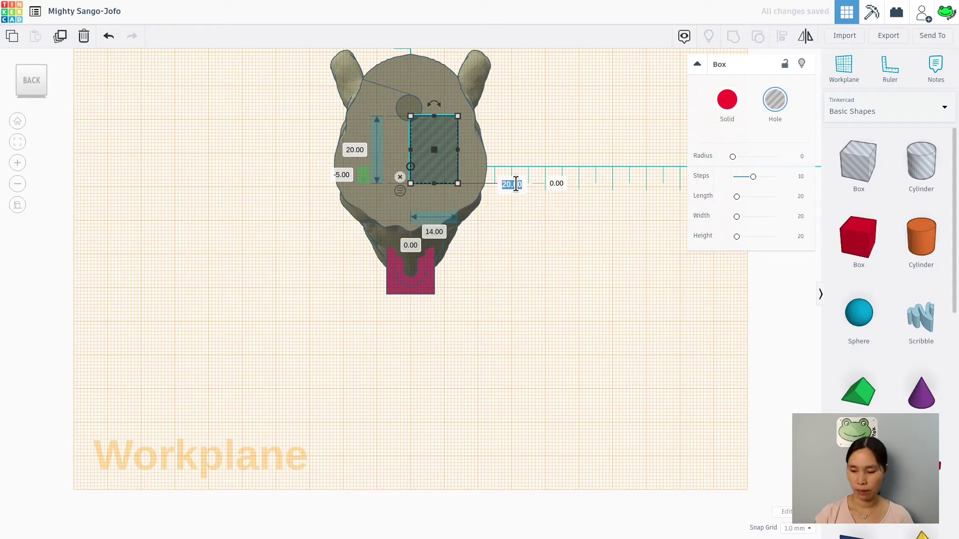
type("8.5")
key("Return")
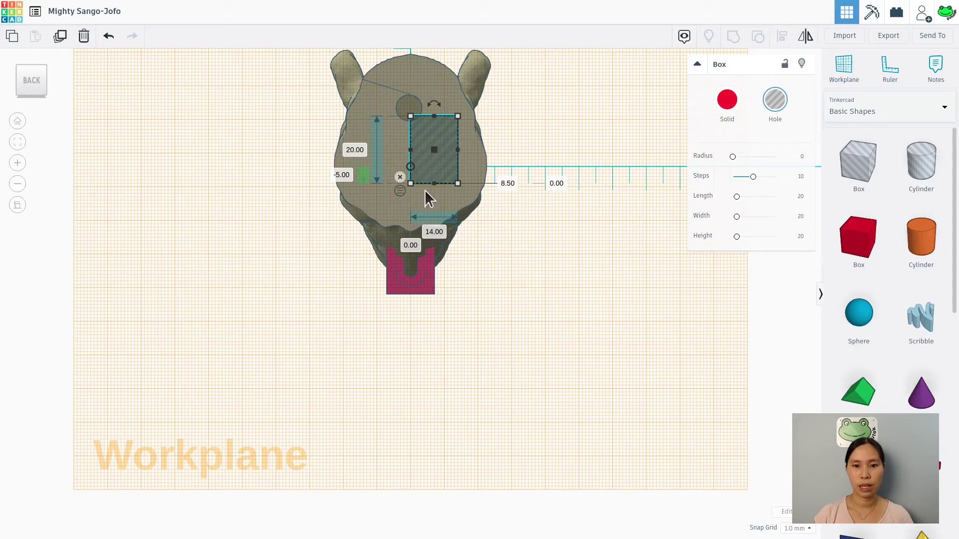
- Move the hole box to offsets -10 and -7, centring it on the back face
left_click(434, 148)
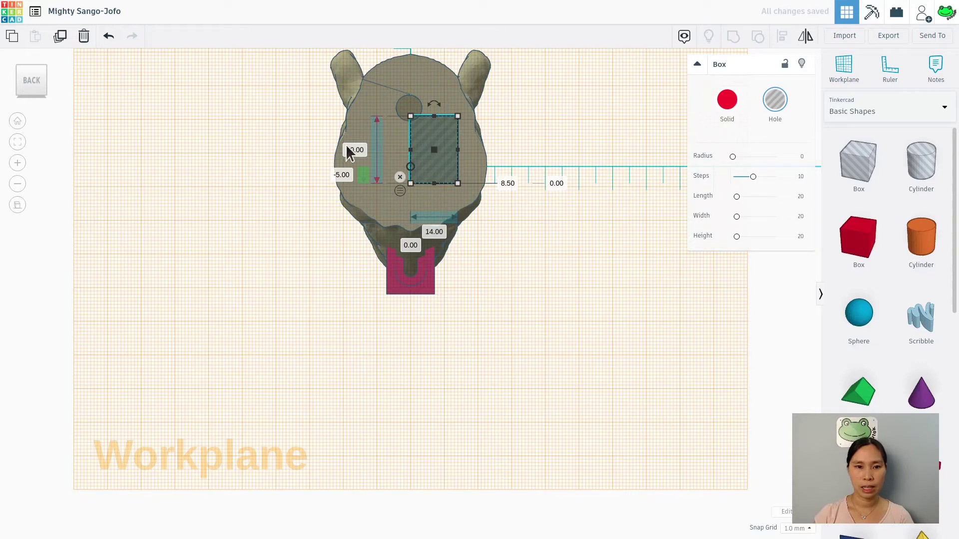
left_click(341, 176)
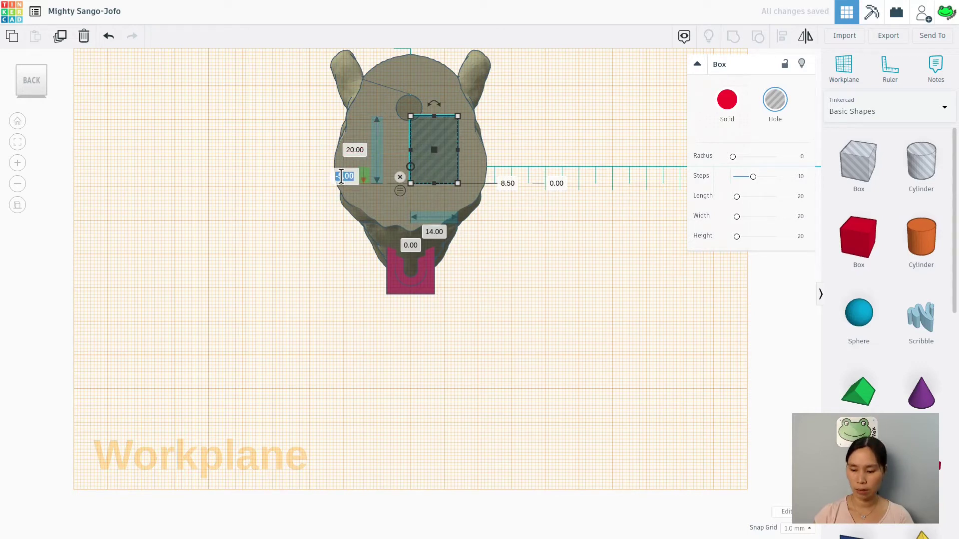
type("-")
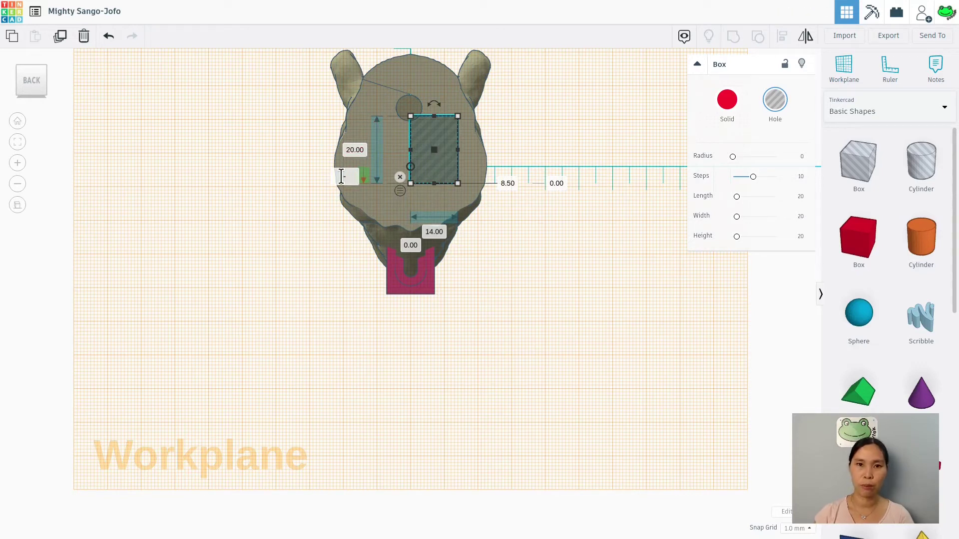
type("10")
key("Return")
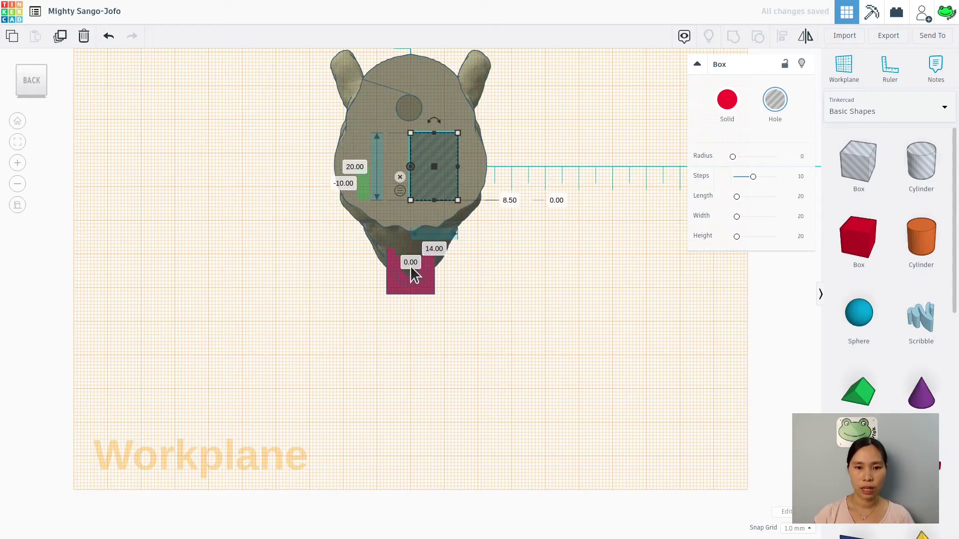
type("-")
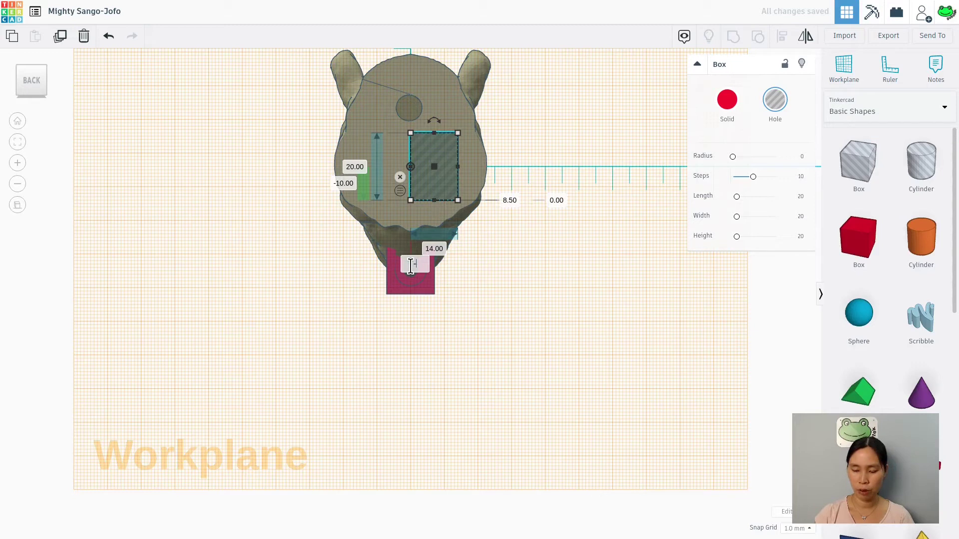
type("7")
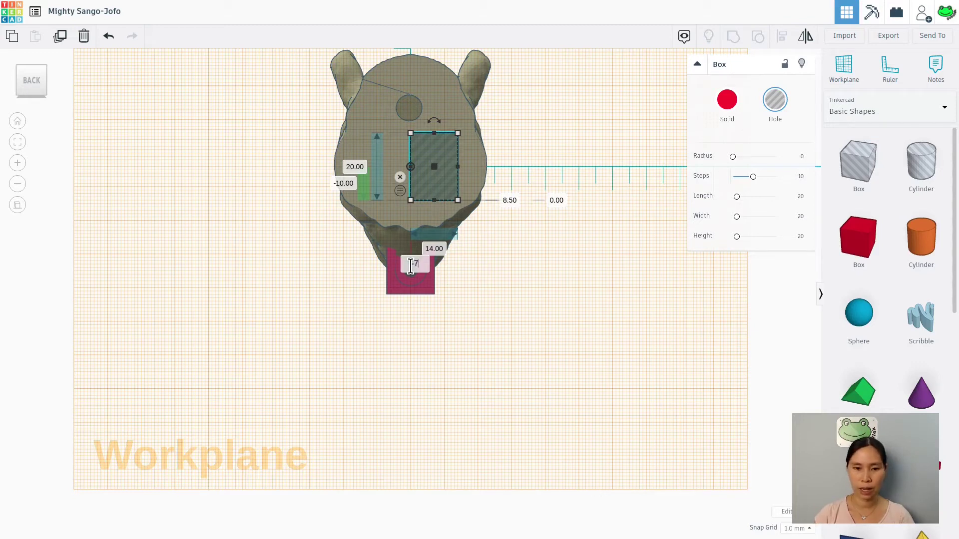
key("Return")
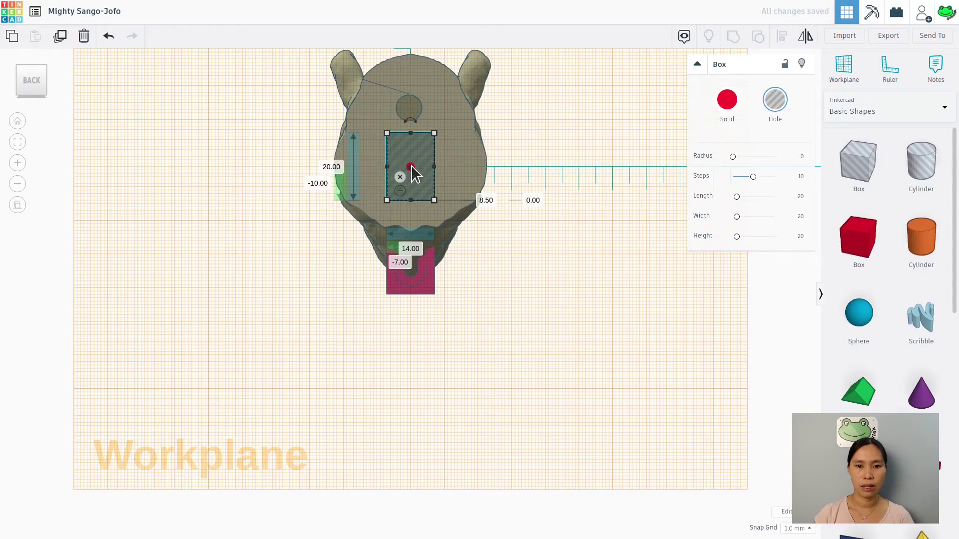
left_click(489, 303)
- Set the hole box's position to -8.5 to sink it into the head's back
right_click_drag(495, 384, 658, 418)
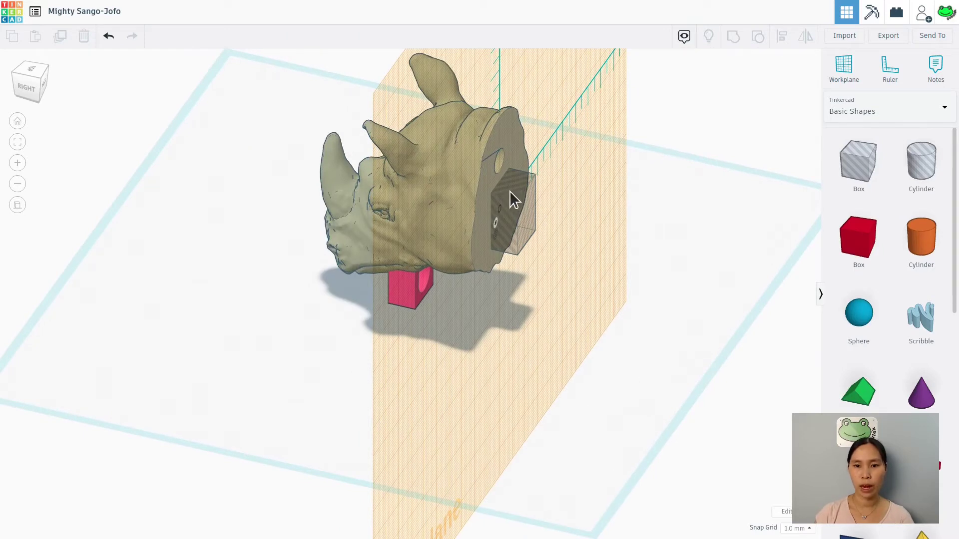
left_click(510, 191)
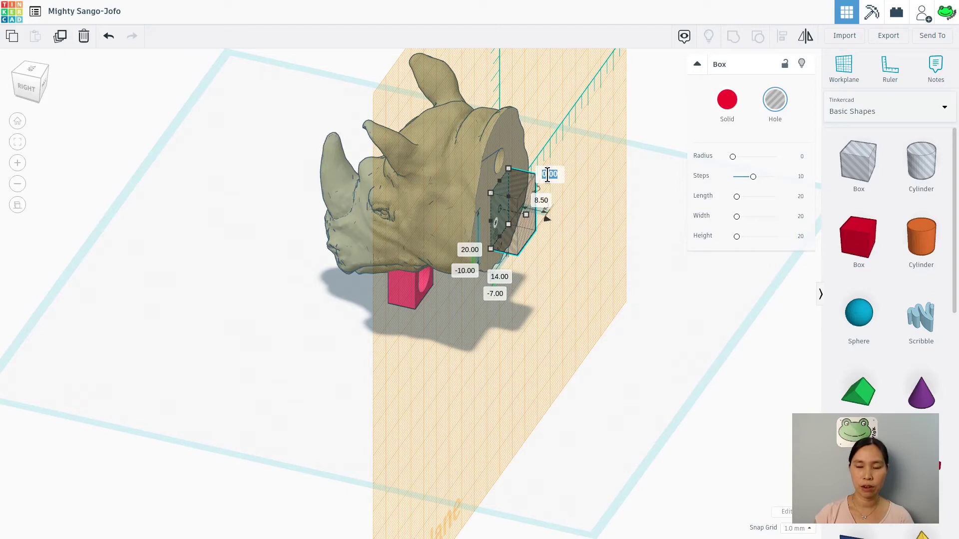
key("BackSpace")
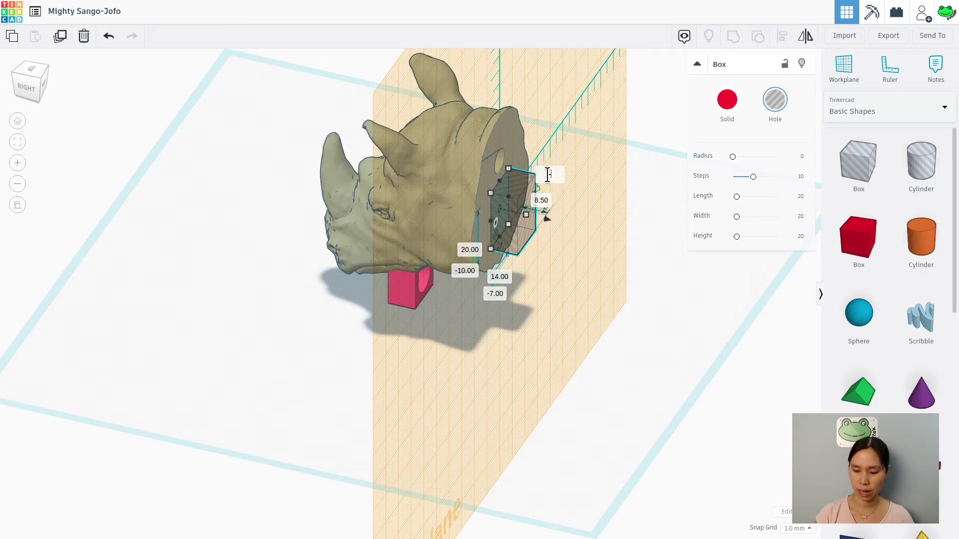
type("-8.5")
key("Return")
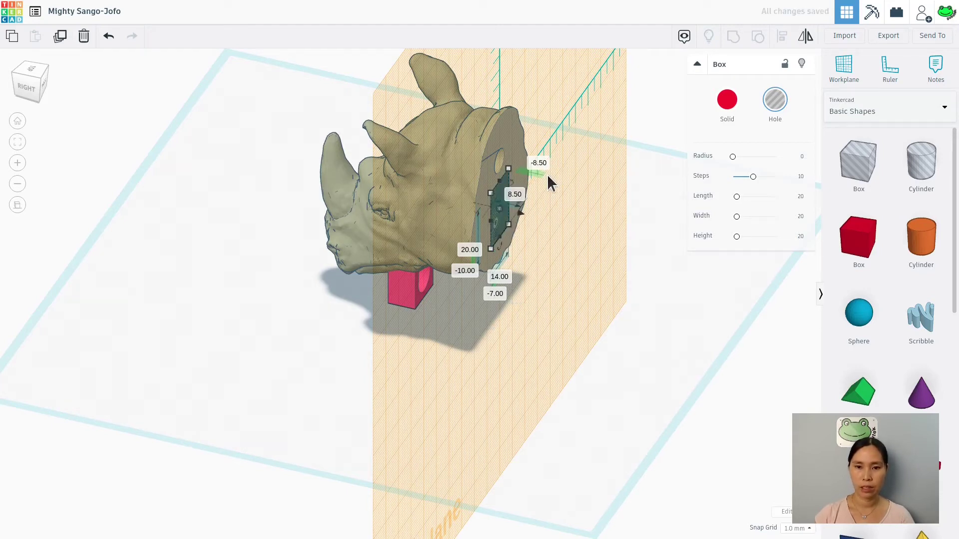
left_click(554, 309)
right_click_drag(553, 309, 464, 189)
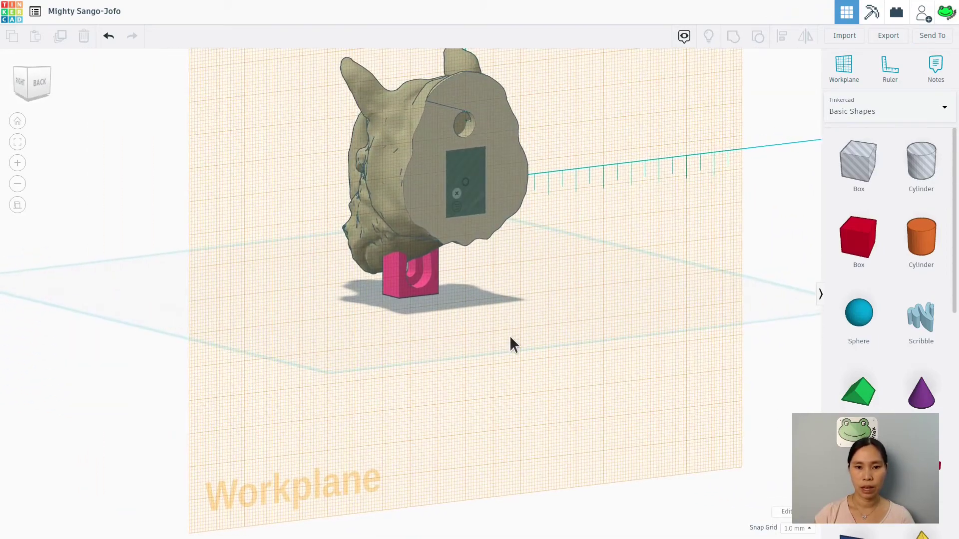
right_click_drag(513, 345, 507, 180)
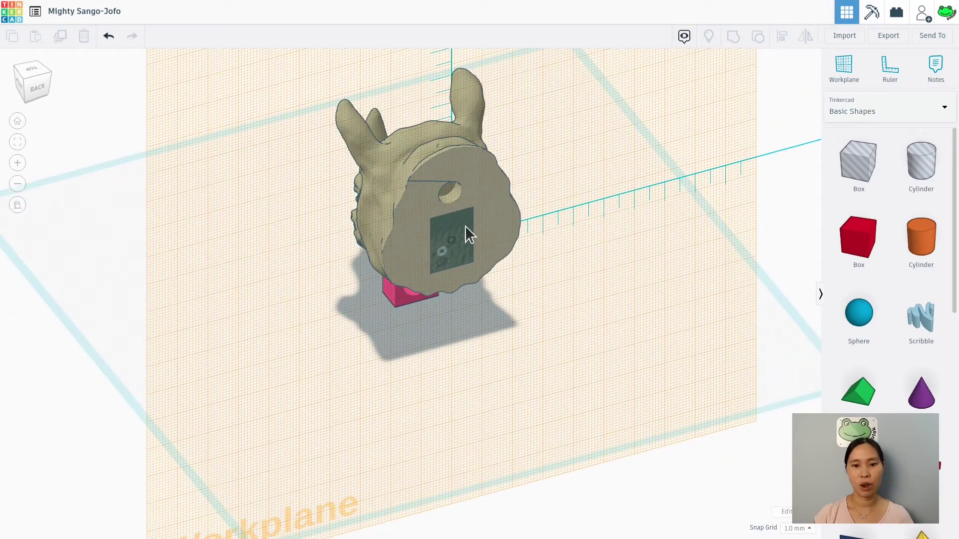
- Select the rhino head and the hole box together and group them
left_click(506, 197)
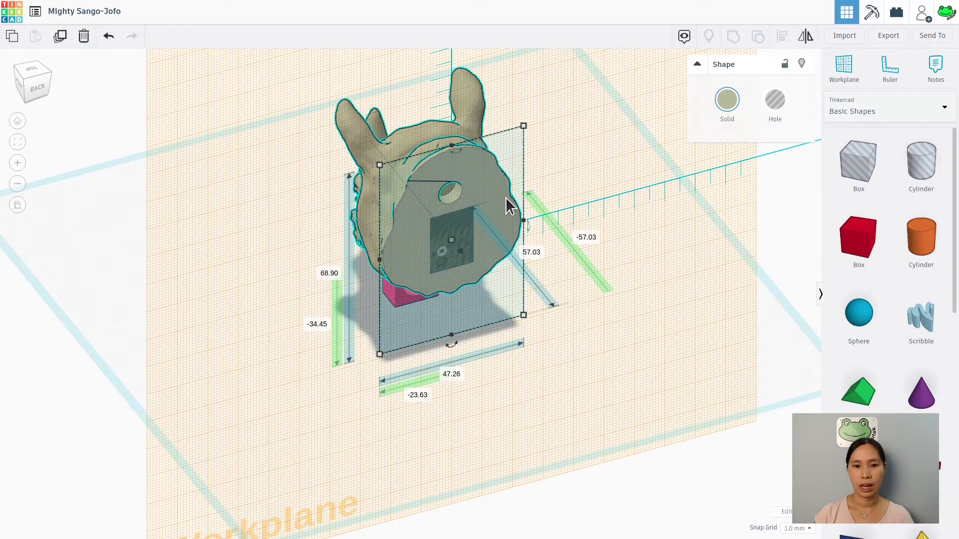
left_click(541, 110)
left_click(464, 111)
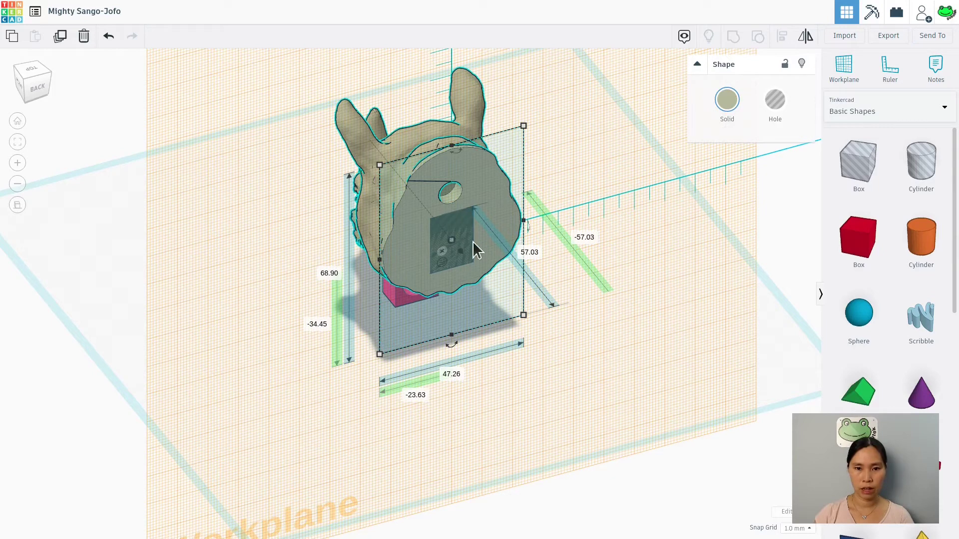
left_click(464, 230, "shift")
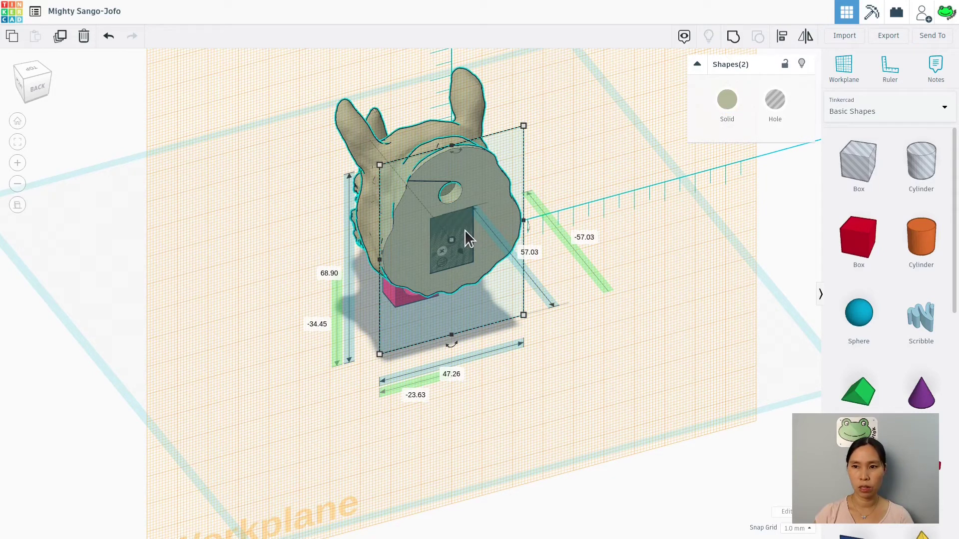
left_click(733, 37)
- Inspect the rectangular recess now cut into the head's back, then select the pink block
left_click(563, 380)
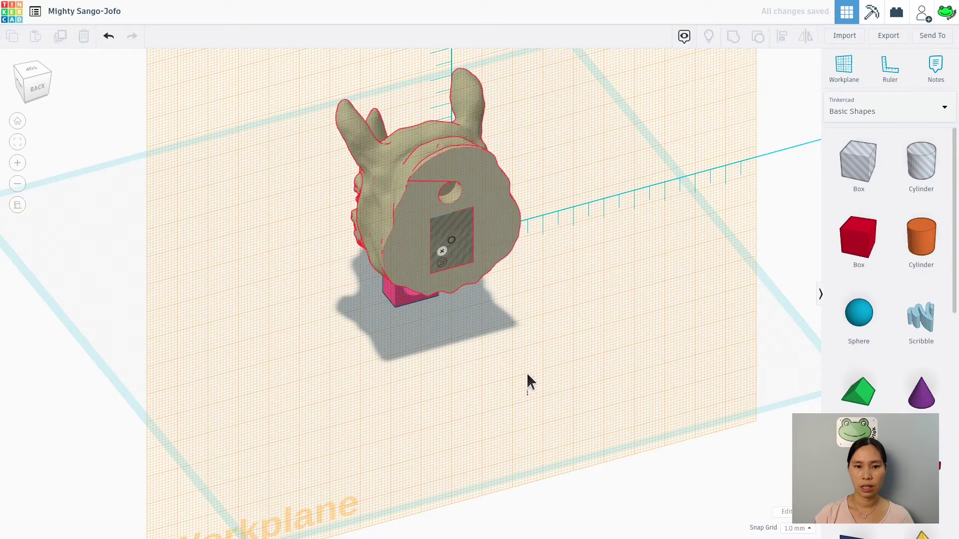
left_click_drag(527, 395, 542, 311)
mouse_move(541, 311)
right_mouse_down()
mouse_move(529, 326)
mouse_move(573, 272)
mouse_move(542, 297)
right_mouse_up()
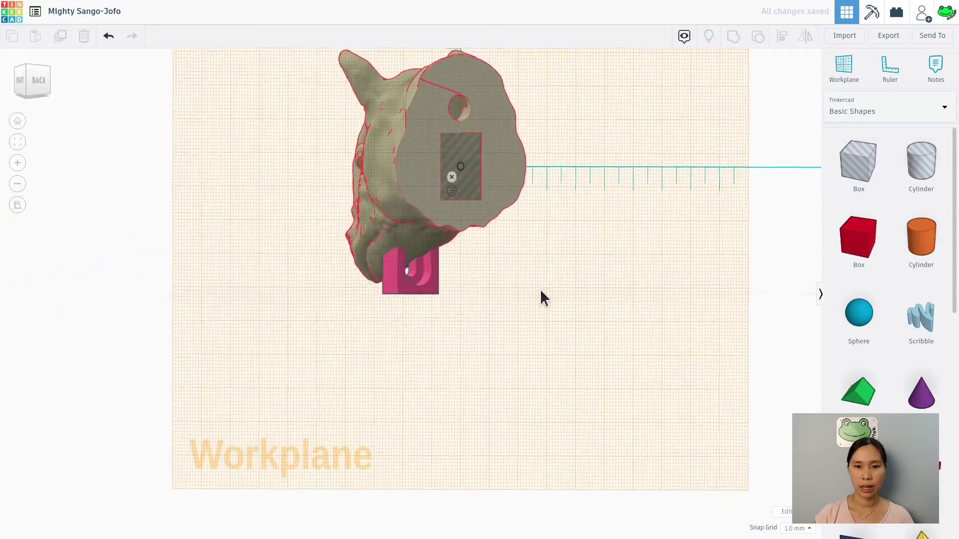
left_click(466, 186)
left_click(537, 367)
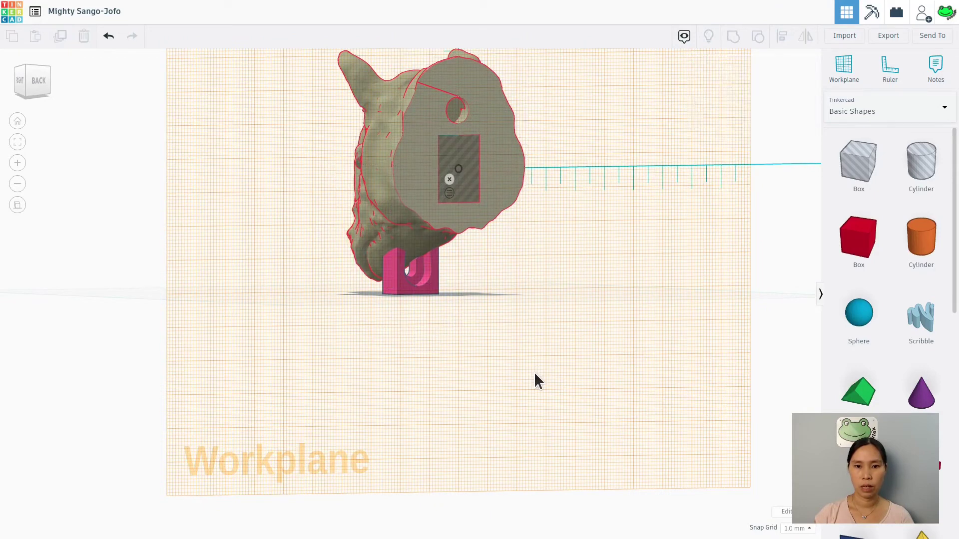
right_click_drag(535, 372, 513, 306)
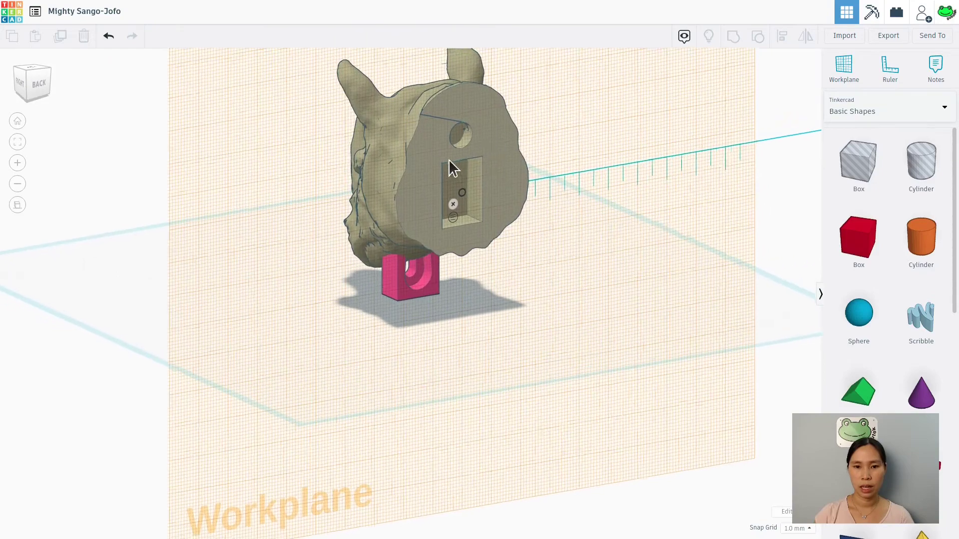
scroll(480, 177, "up", 3)
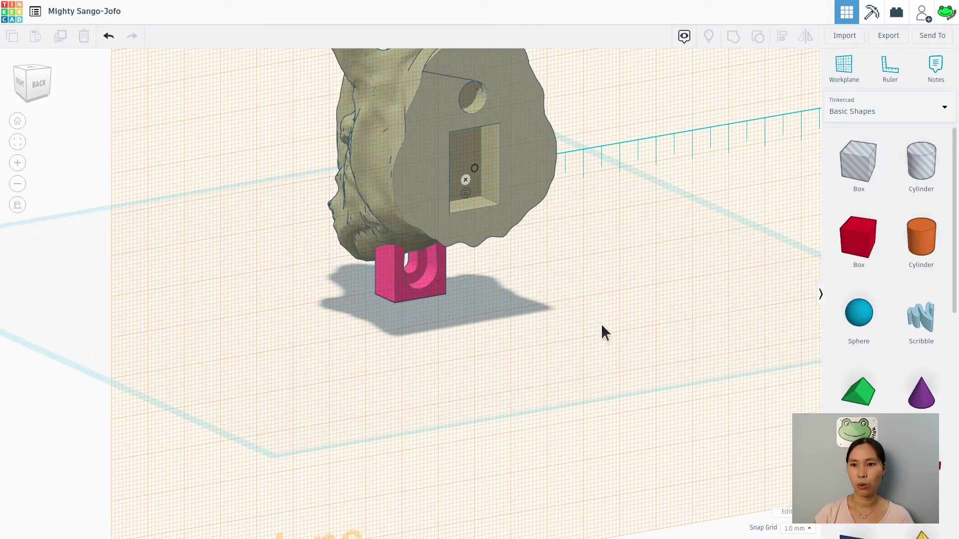
scroll(597, 322, "down", 5)
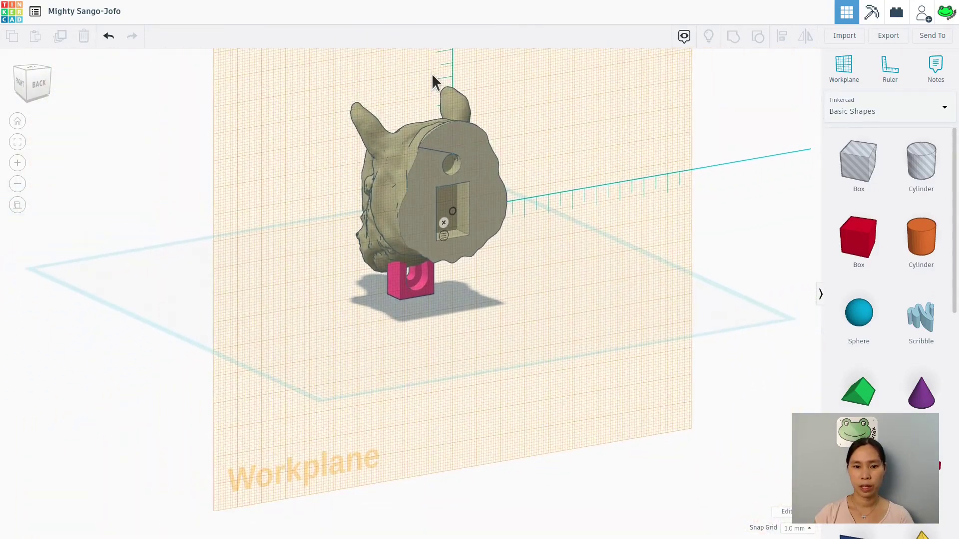
scroll(433, 241, "up", 2)
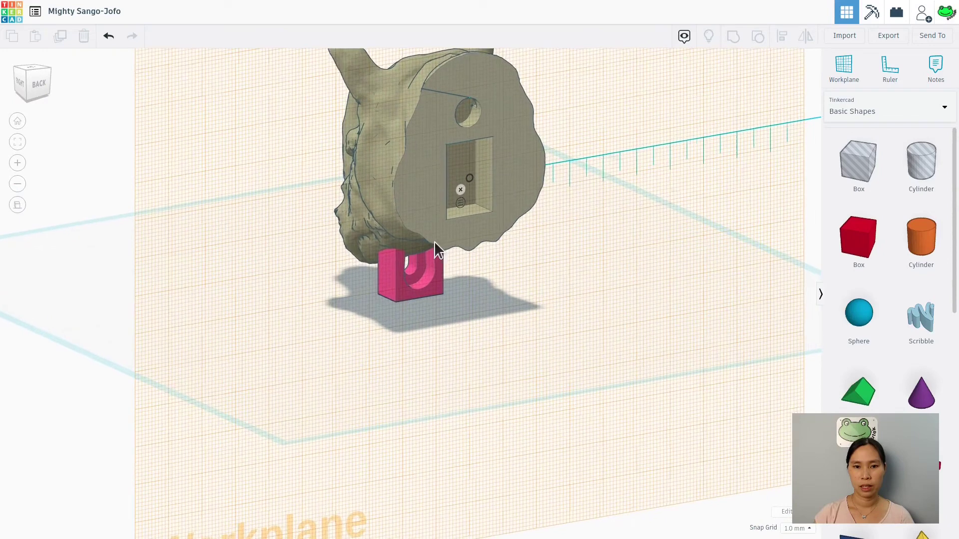
left_click(438, 294)
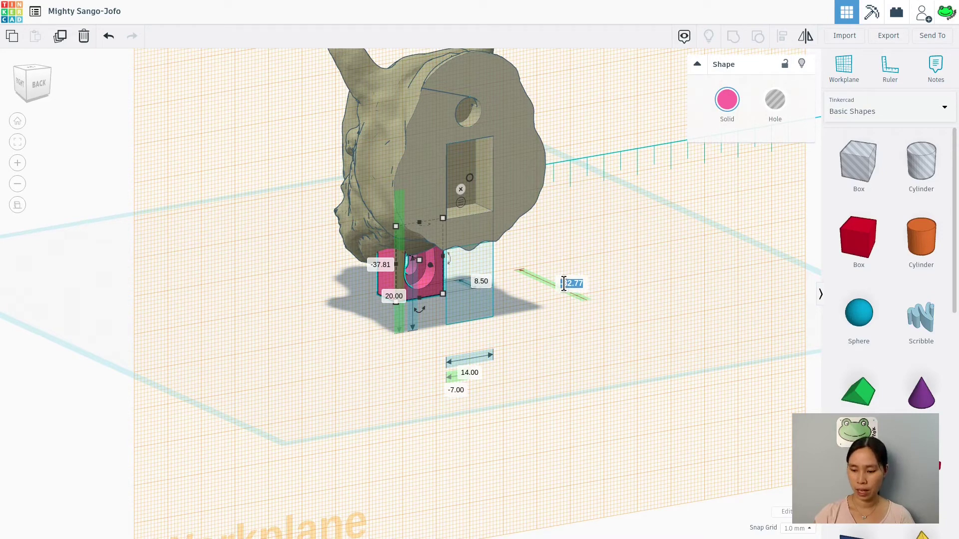
- Move the pink screw-slot block to -8.5 and -10 so it sits in the recess
type("-8.5")
key("Return")
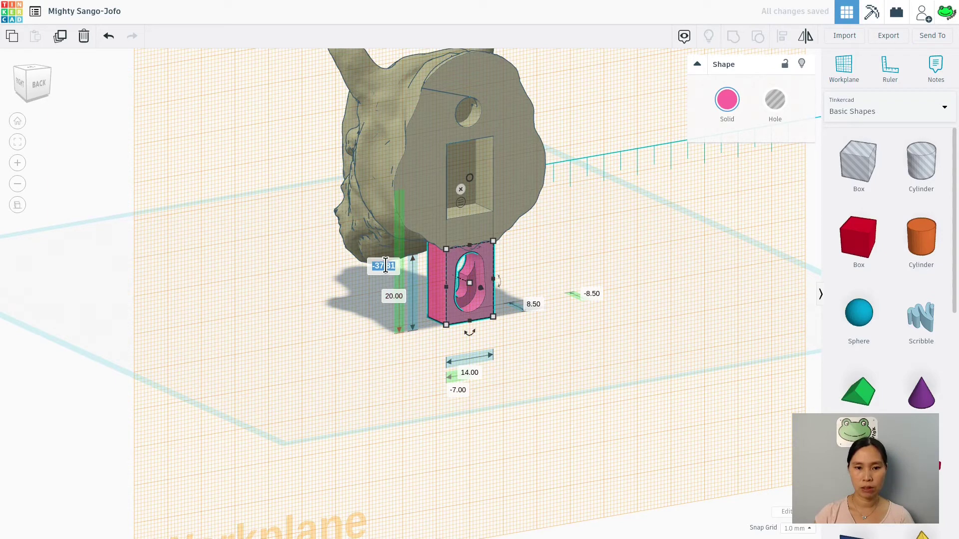
type("-10")
key("Return")
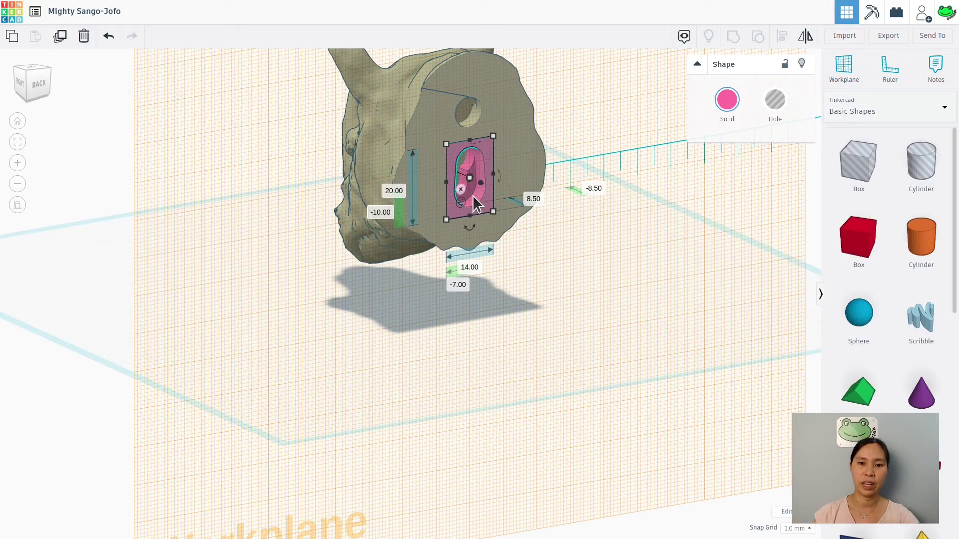
- Rotate the pink block -180 degrees within the recess
left_click_drag(501, 175, 497, 175)
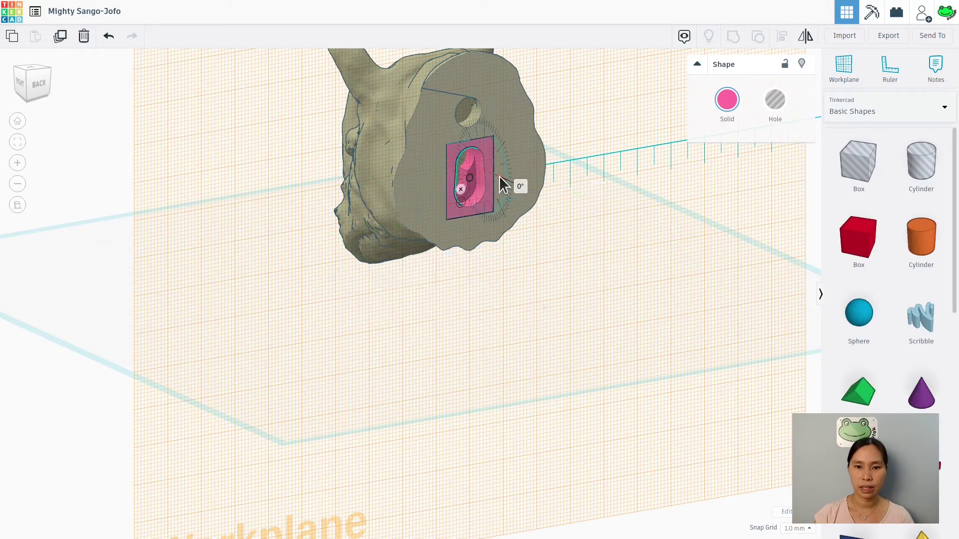
left_click_drag(500, 175, 517, 188)
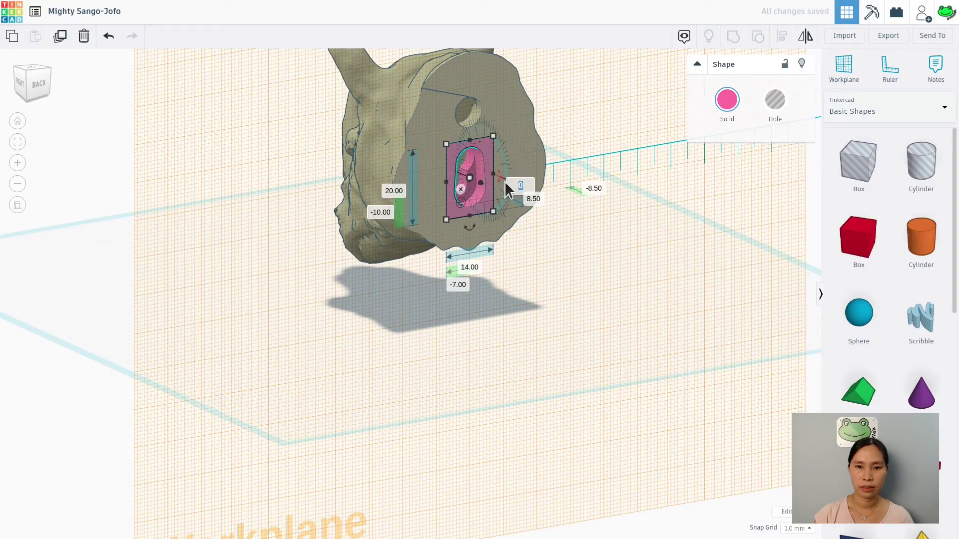
left_click_drag(500, 177, 449, 61)
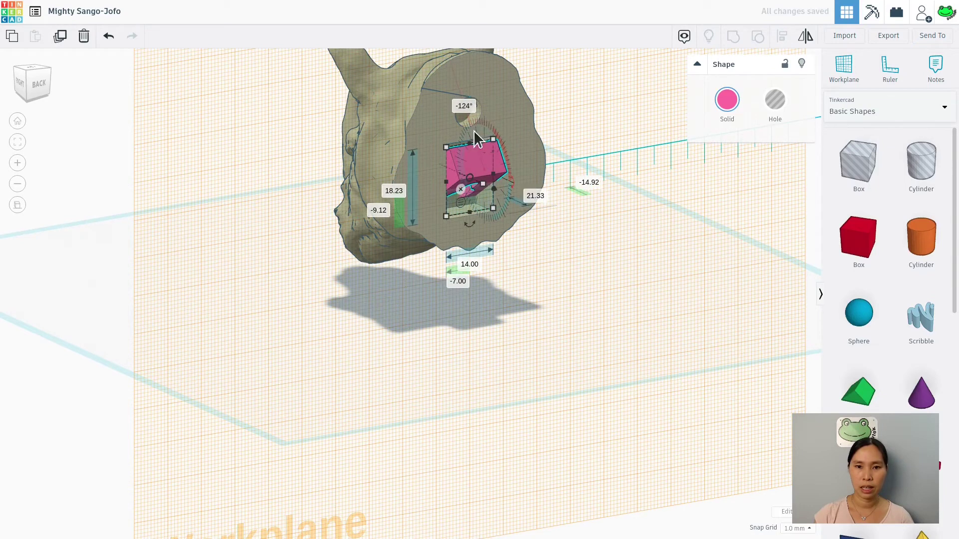
left_click(464, 106)
type("-180")
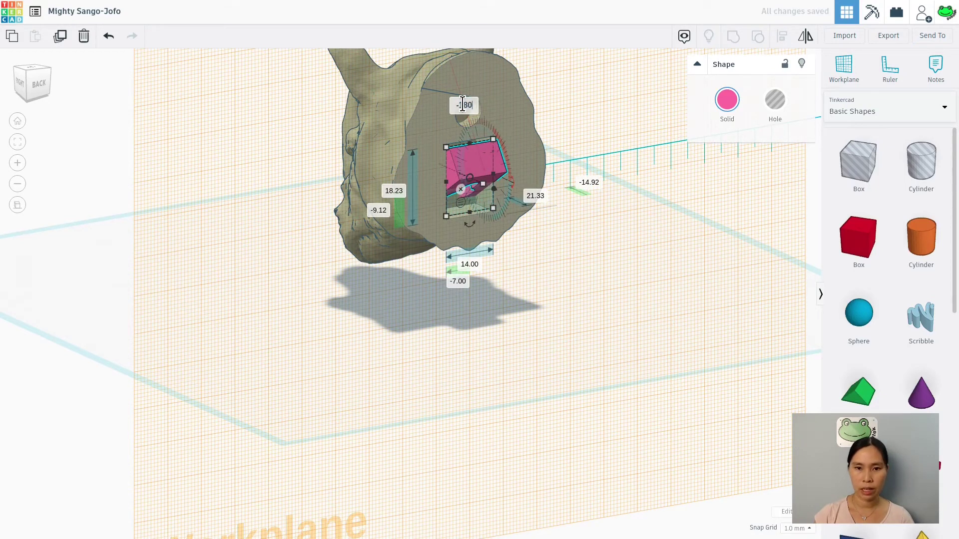
key("Return")
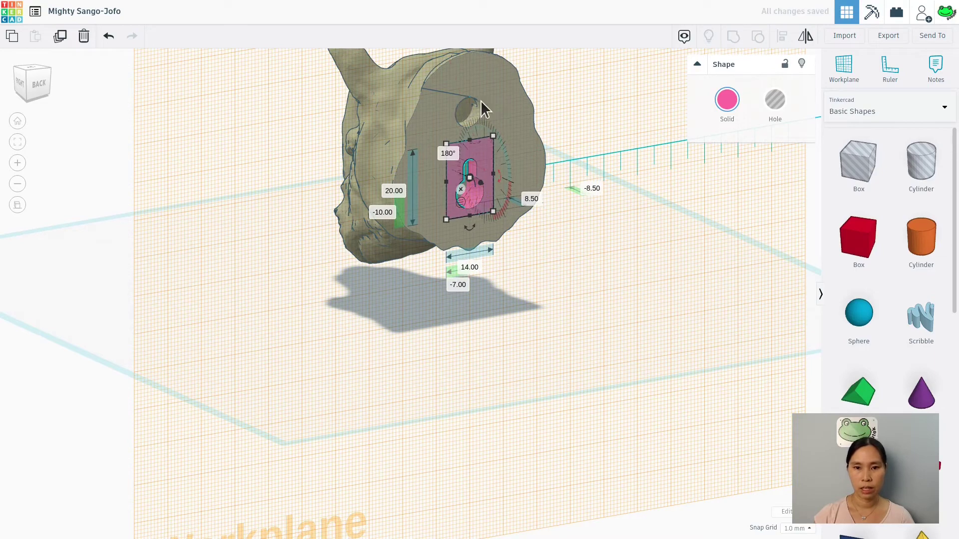
left_click(604, 313)
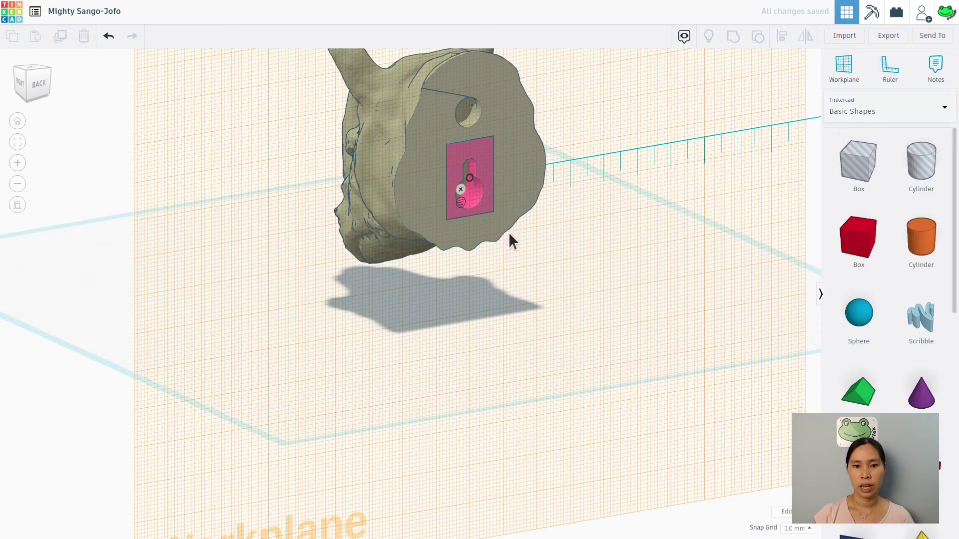
right_click_drag(539, 277, 519, 315)
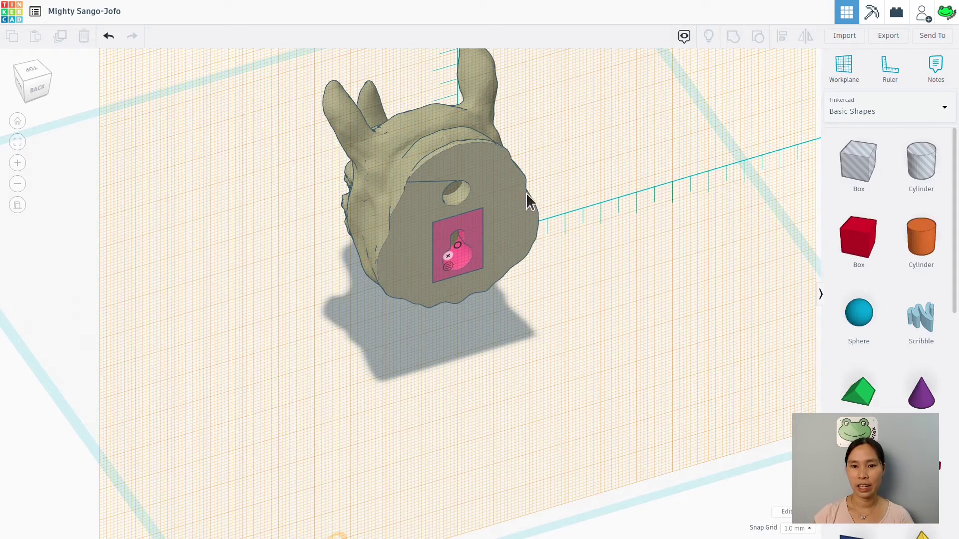
left_click(463, 230)
left_click(510, 188, "shift")
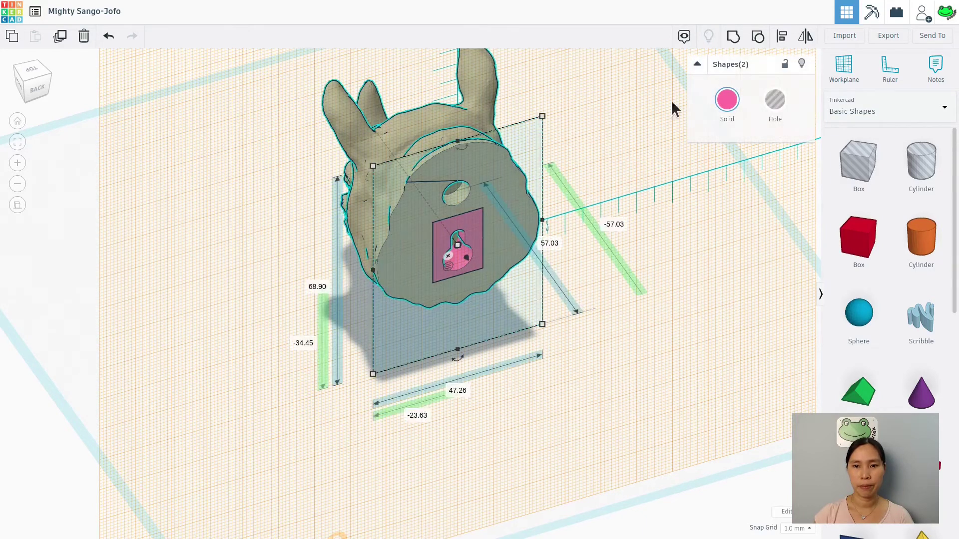
left_click(730, 38)
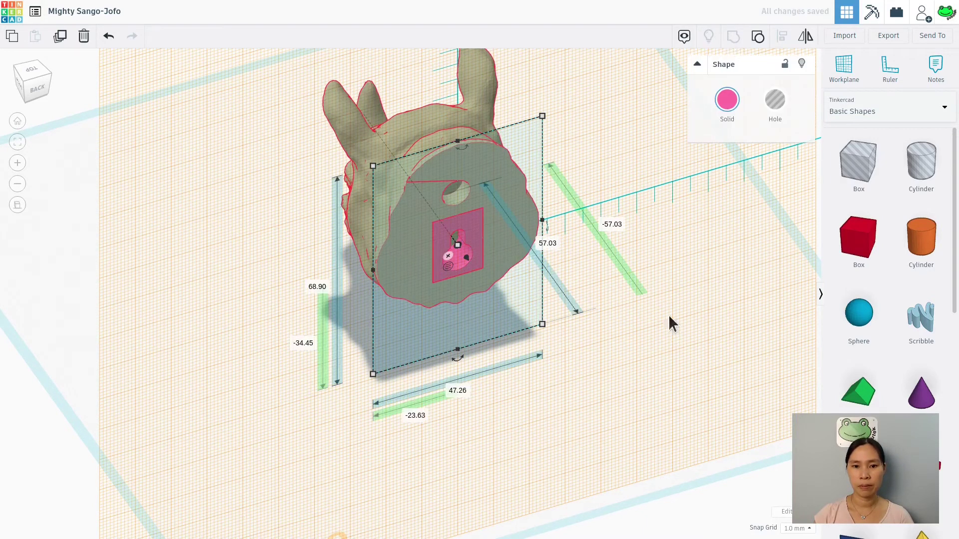
left_click(669, 342)
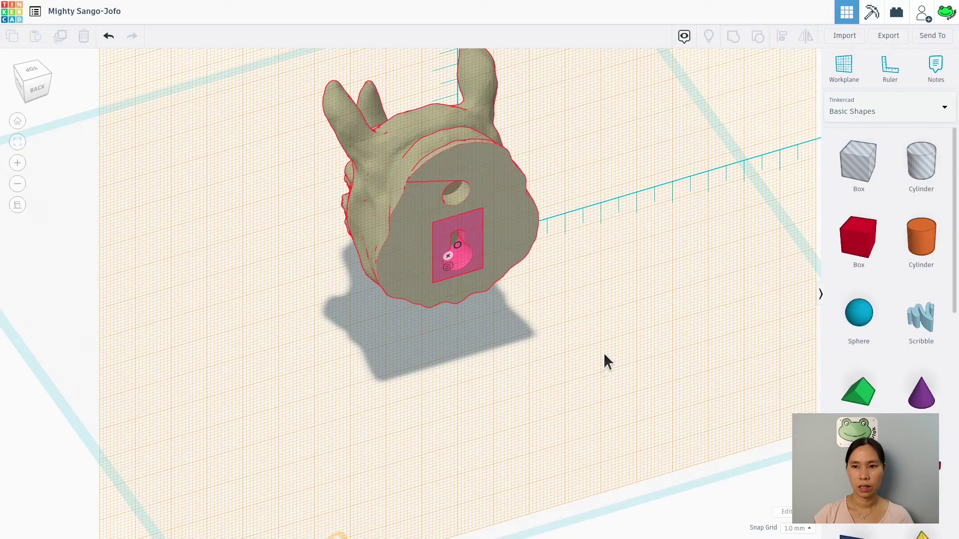
right_click_drag(558, 349, 459, 399)
scroll(470, 395, "up", 5)
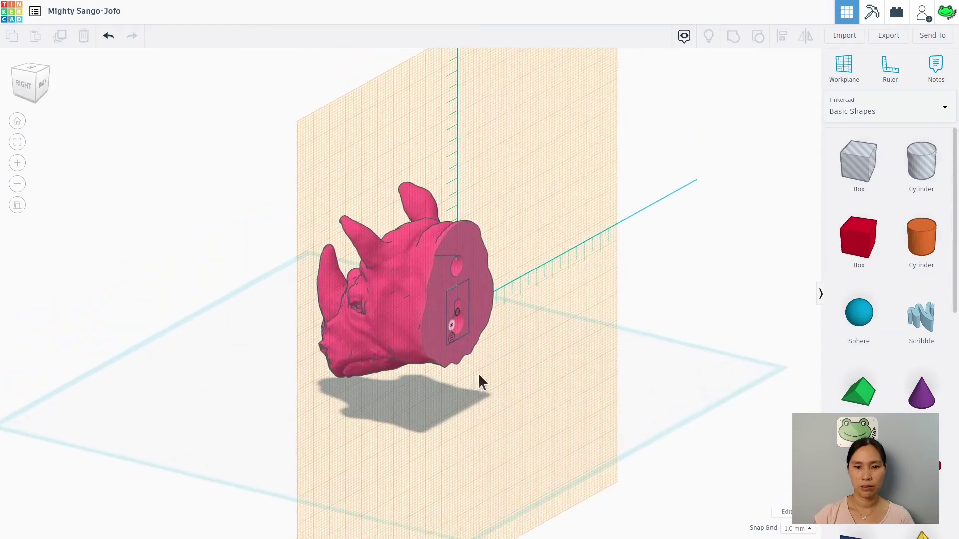
right_click_drag(547, 417, 510, 388)
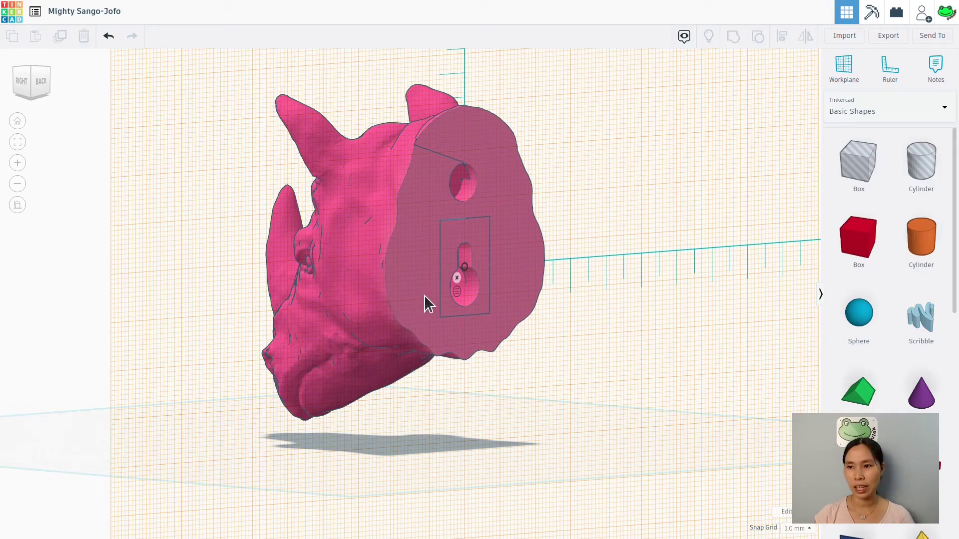
left_click(887, 37)
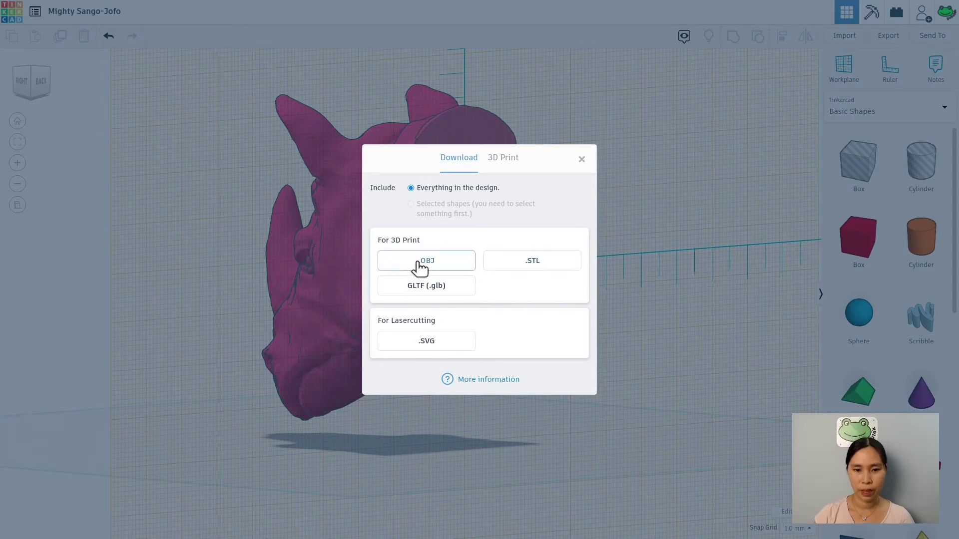
- Download the rhino hook design as an STL file for 3D printing
left_click(528, 265)
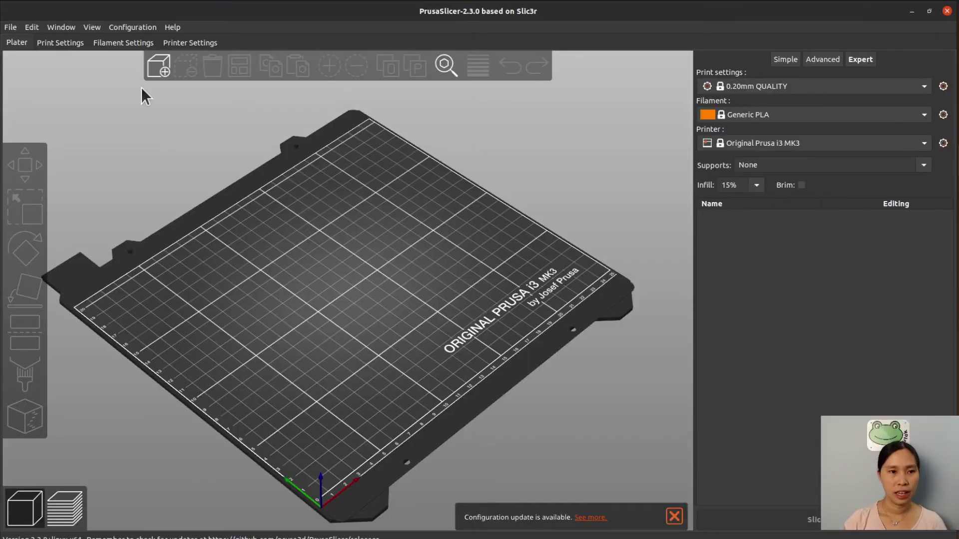
- Import rhinohangerTinkerCAD.stl onto the PrusaSlicer bed
left_click(159, 69)
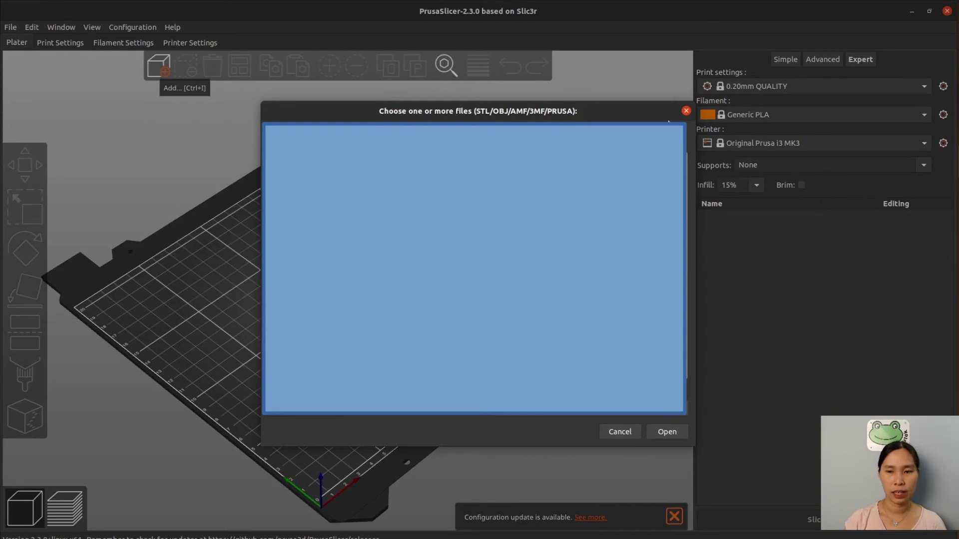
left_click(669, 432)
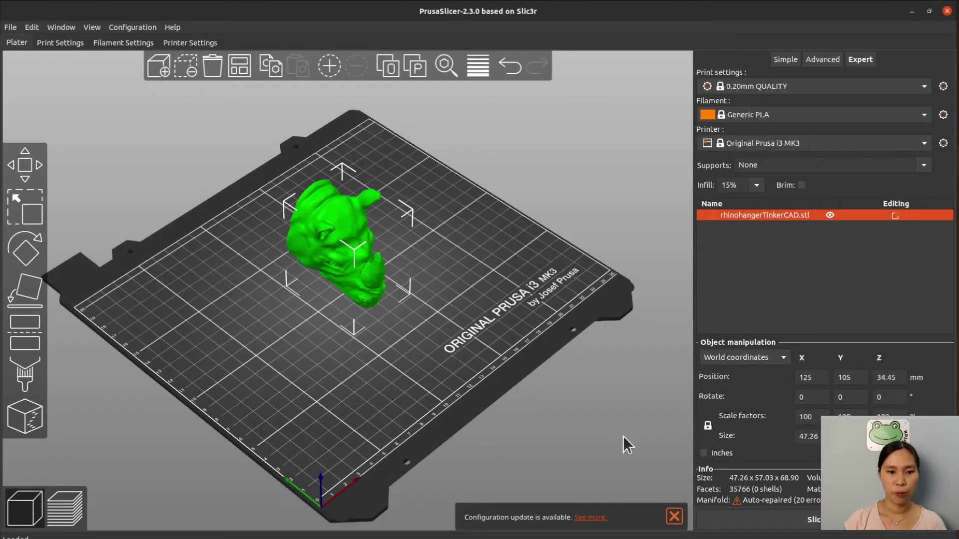
left_click_drag(306, 399, 375, 259)
scroll(411, 201, "up", 5)
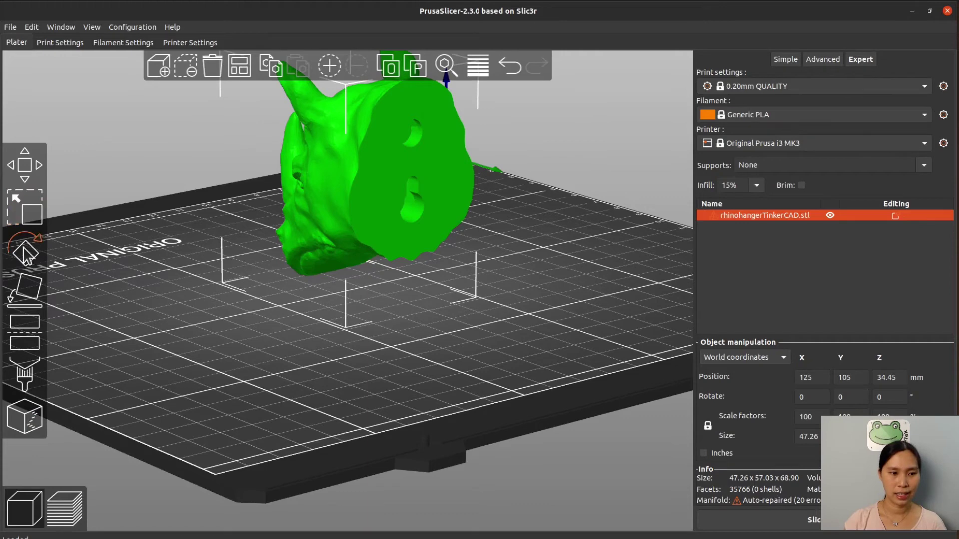
- Lay the rhino flat on its back face and slice it (2h35m, 25.24 g)
left_click(29, 292)
left_click(407, 187)
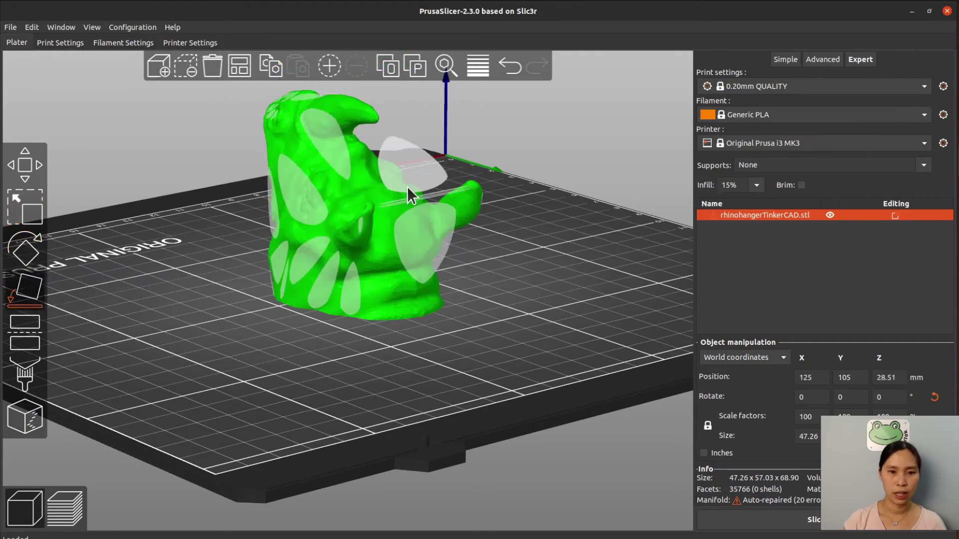
left_click(559, 330)
left_click(779, 518)
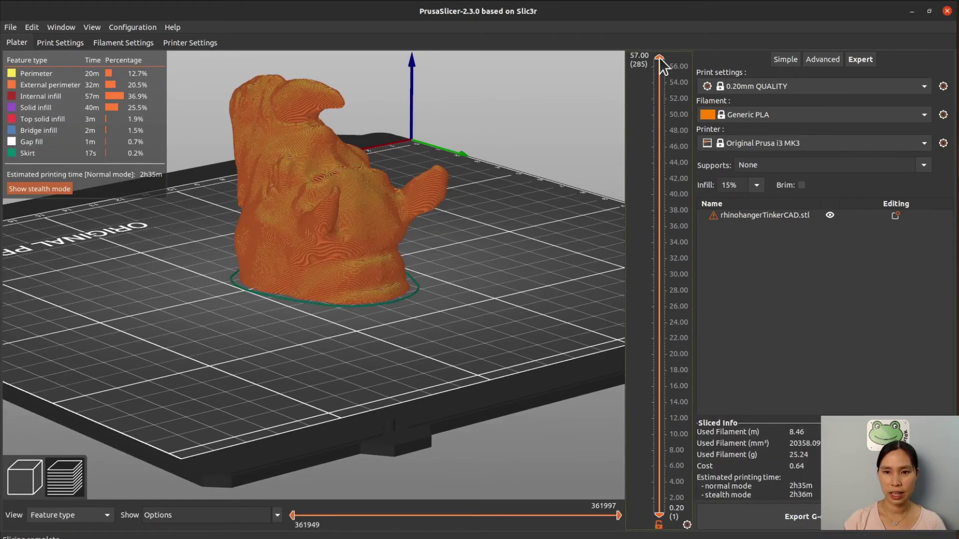
- Step the layer preview down from layer 26.20 to the lower layers showing the slot holes
left_click_drag(658, 57, 660, 324)
left_click_drag(391, 387, 495, 399)
left_click_drag(658, 324, 655, 482)
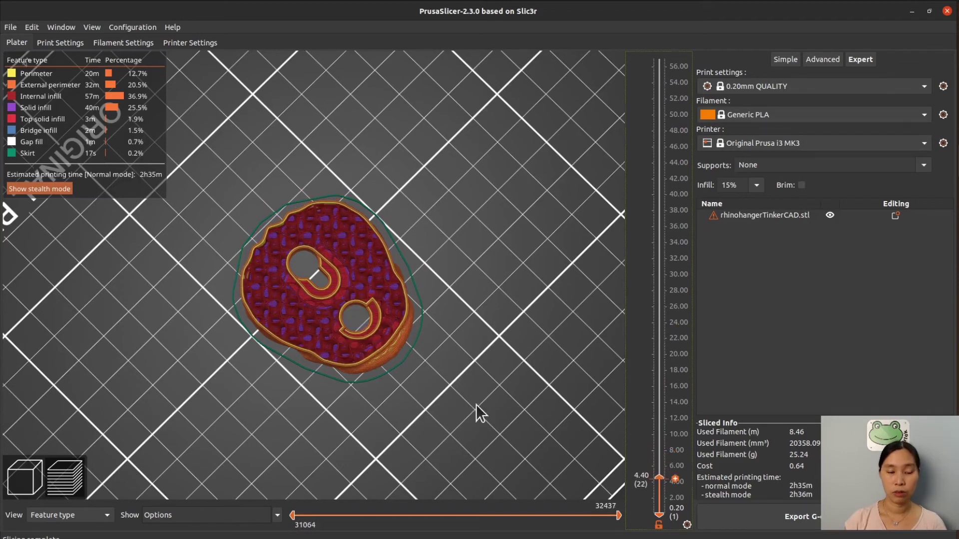
- Return to the 3D view of the sliced rhino and bring up the add-model file chooser
left_click(19, 473)
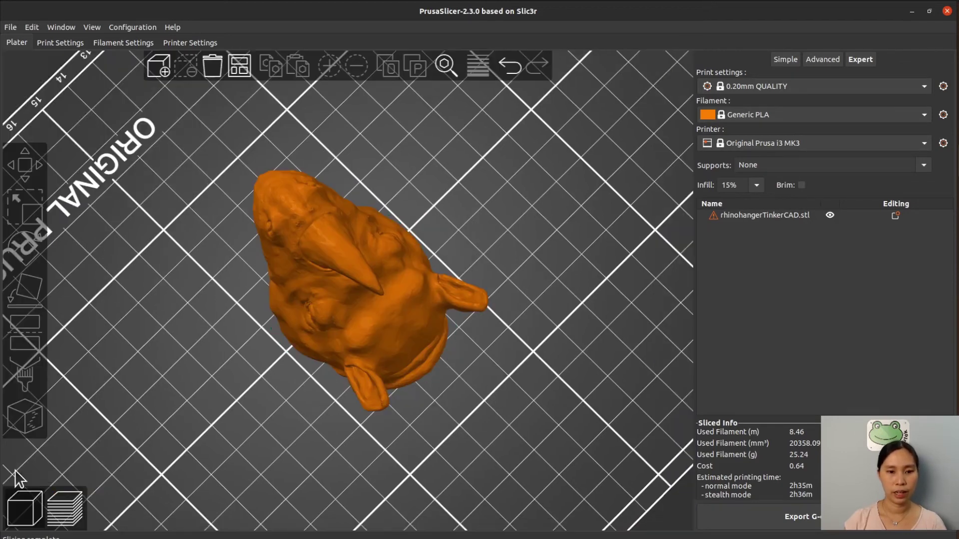
left_click_drag(357, 455, 383, 446)
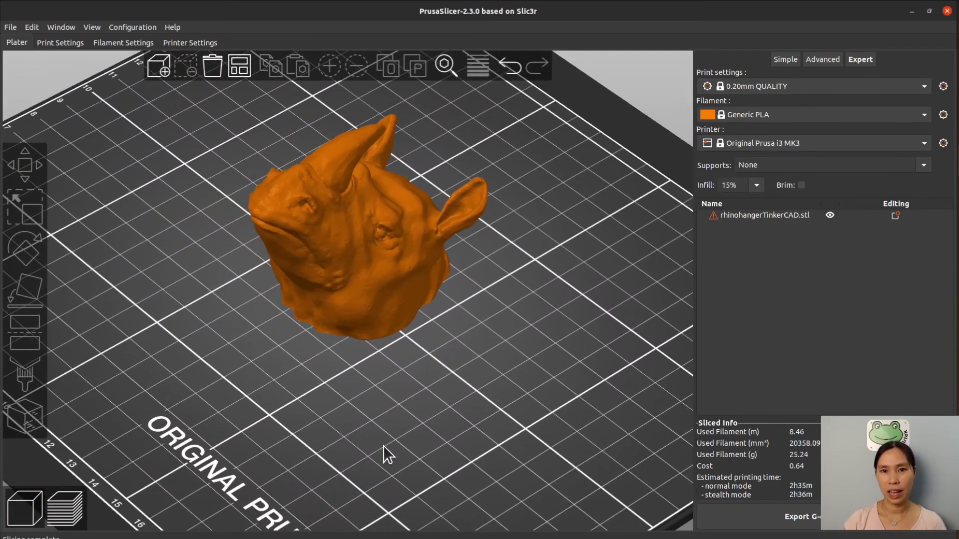
left_click(361, 313)
left_click(423, 345)
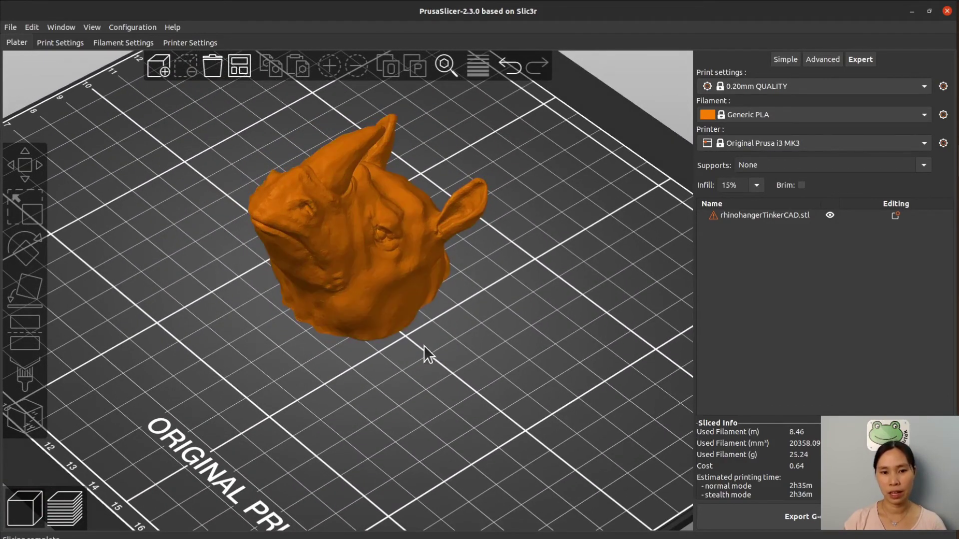
left_click(159, 67)
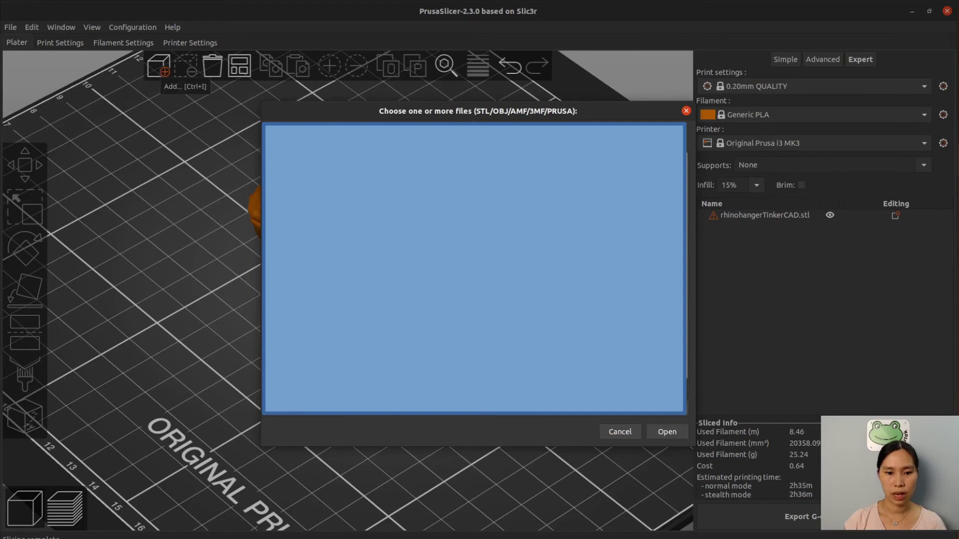
- Load the original rhinohanger.stl and lay it flat on its back
left_click(667, 432)
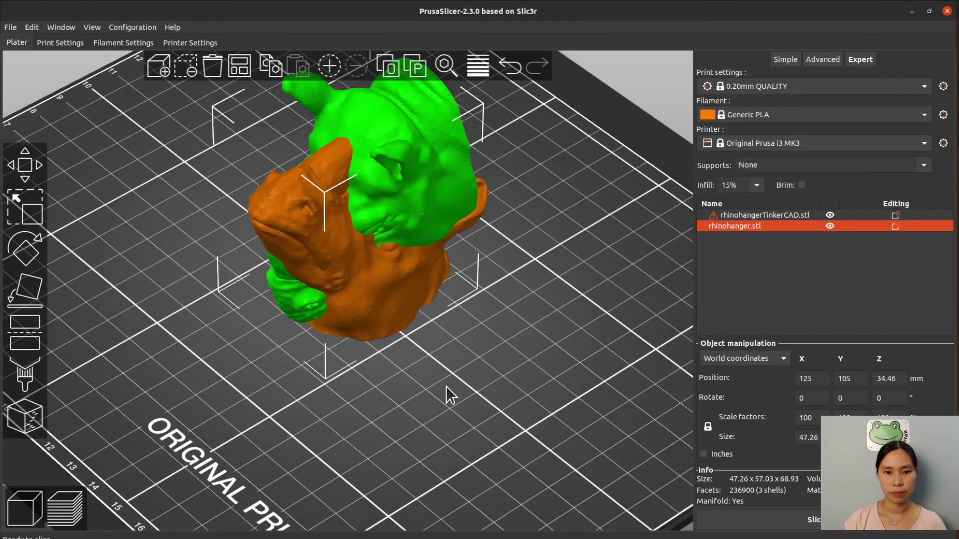
left_click_drag(446, 387, 150, 378)
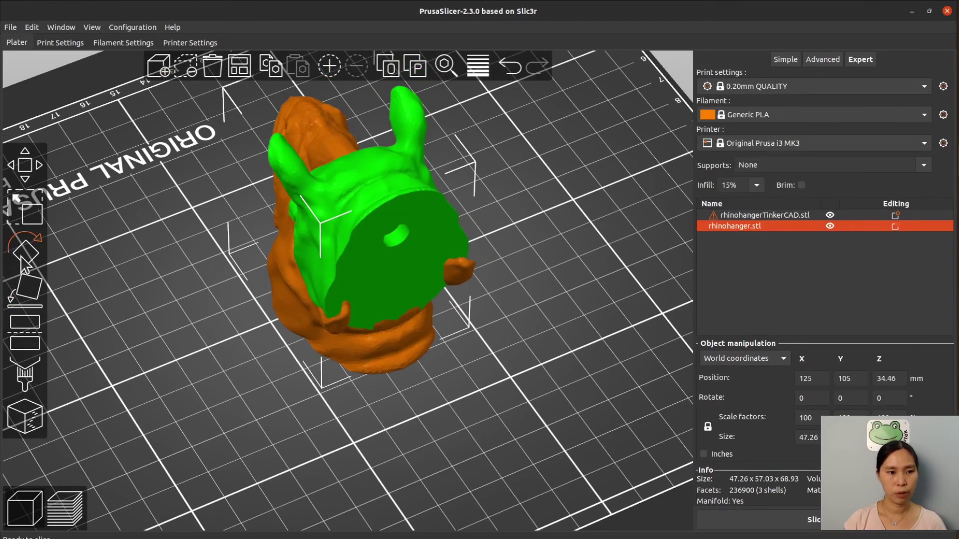
left_click(25, 288)
left_click(348, 271)
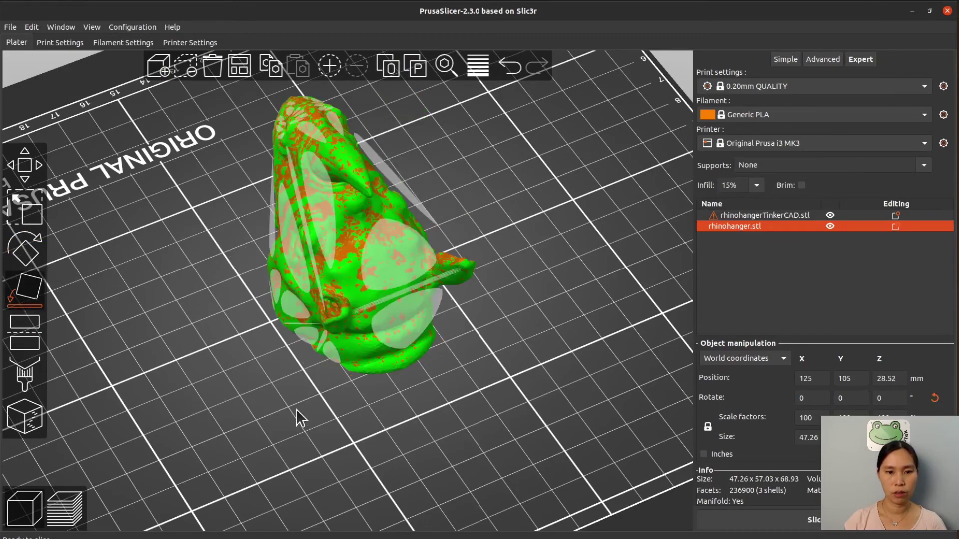
- Arrange both rhinos side by side and select the left one to view its details
left_click(240, 68)
left_click_drag(383, 245, 494, 398)
left_click(474, 407)
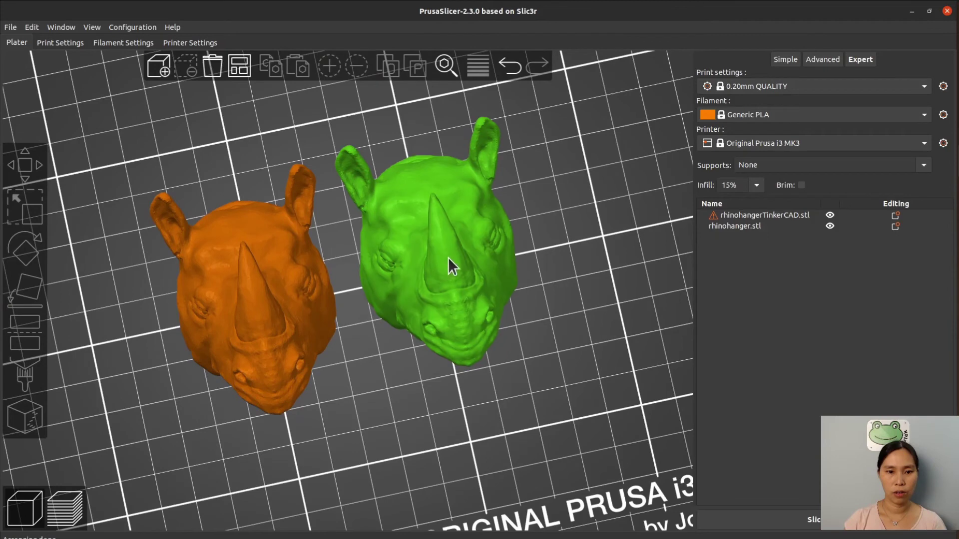
scroll(443, 258, "up", 5)
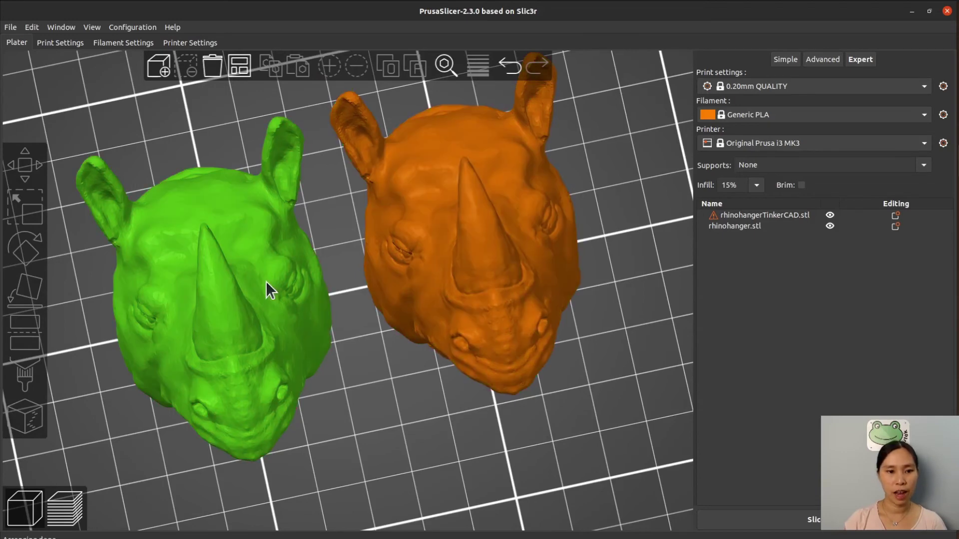
left_click(264, 273)
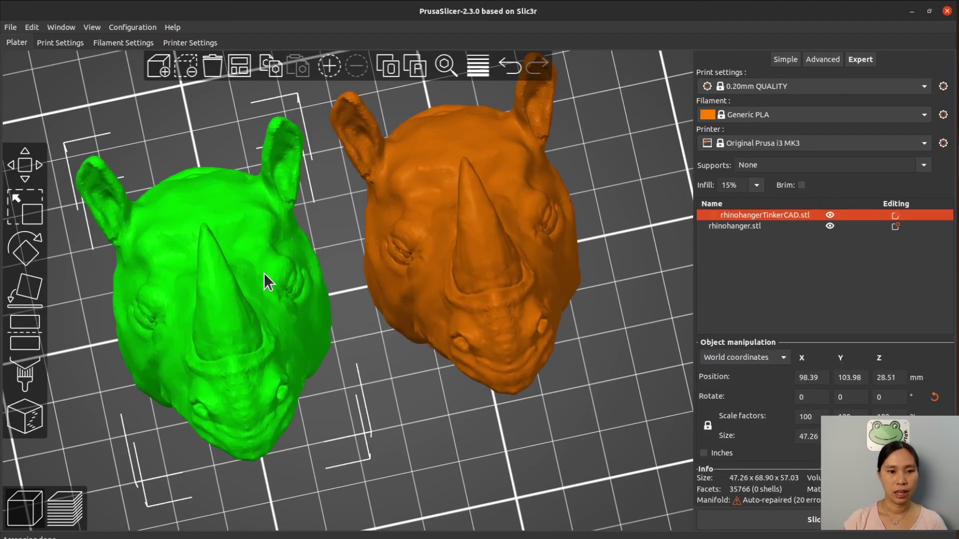
left_click(491, 264)
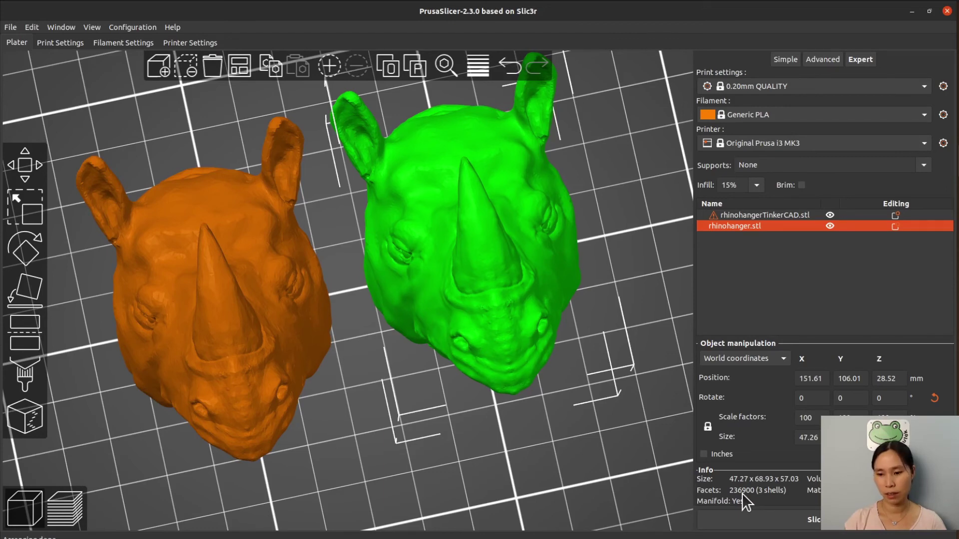
left_click(546, 471)
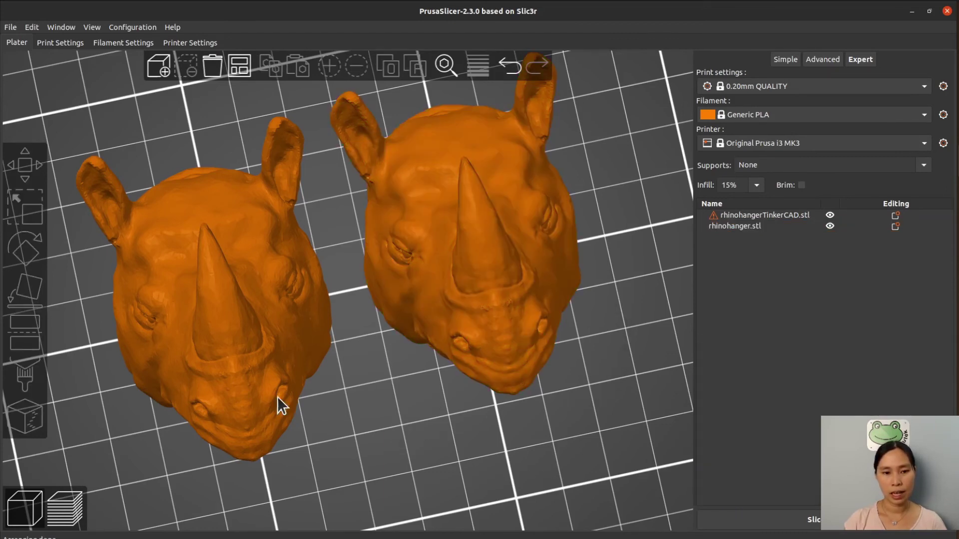
left_click(293, 358)
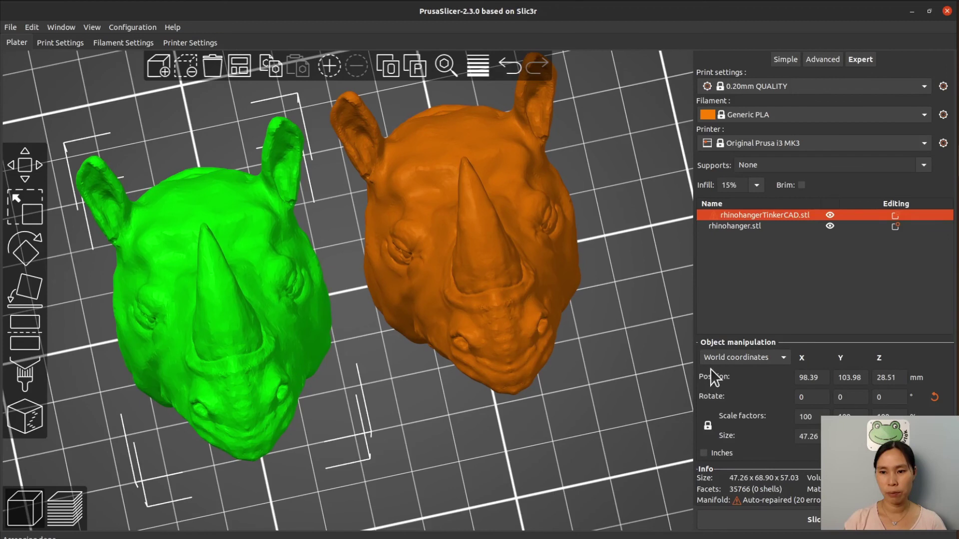